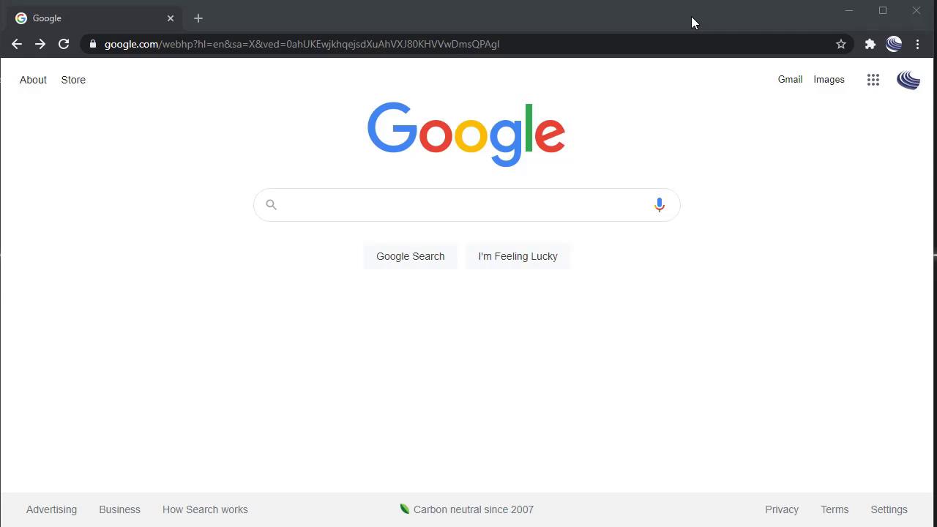
- Search Google for 'lastpass' and open the LastPass Plans & Pricing result
{"action": "left_click", "coordinate": [468, 210]}
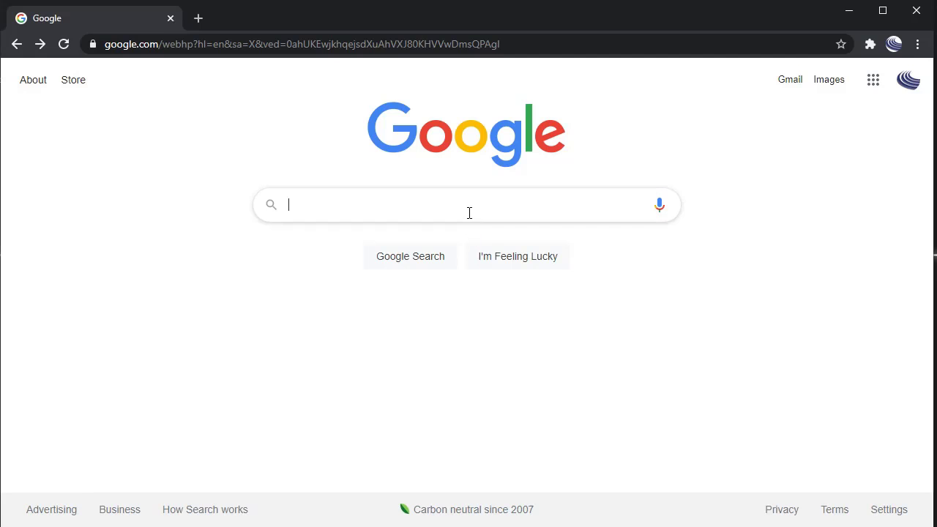
{"action": "type", "text": "last"}
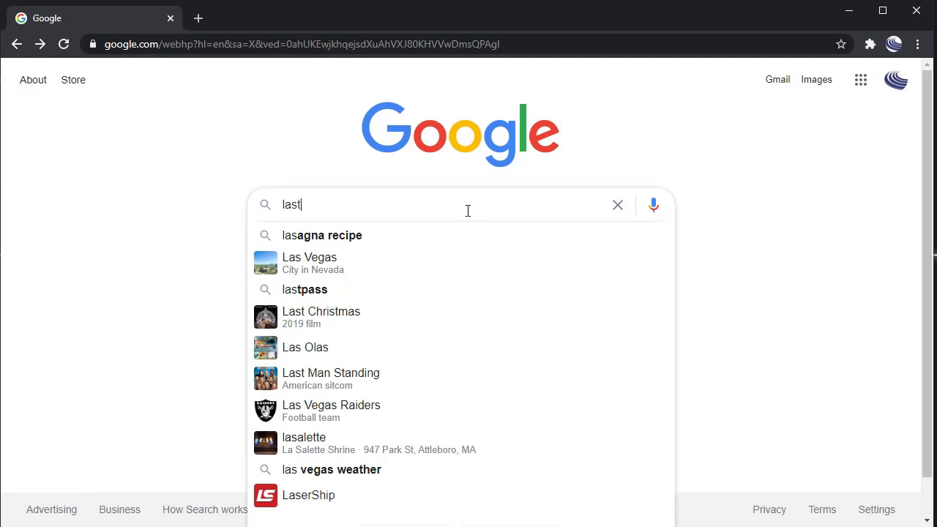
{"action": "type", "text": "pass"}
{"action": "key", "text": "Return"}
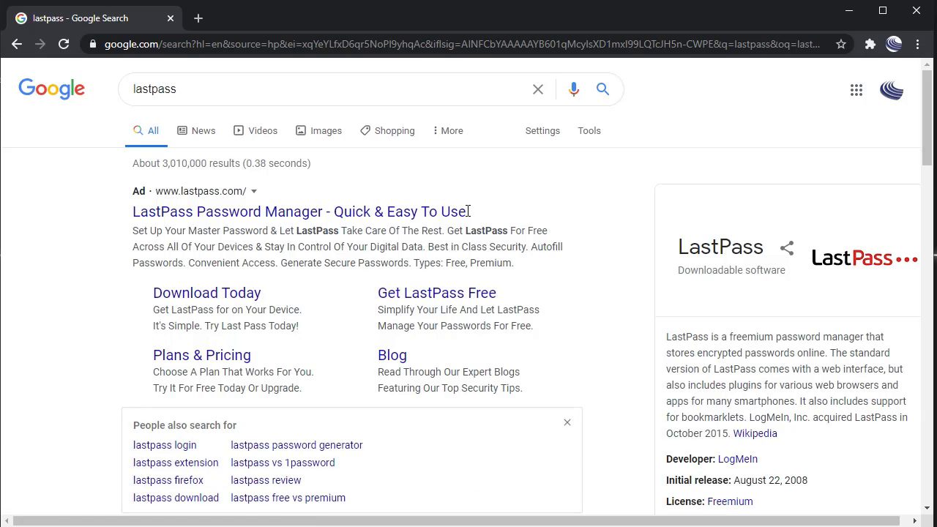
{"action": "left_click", "coordinate": [218, 364]}
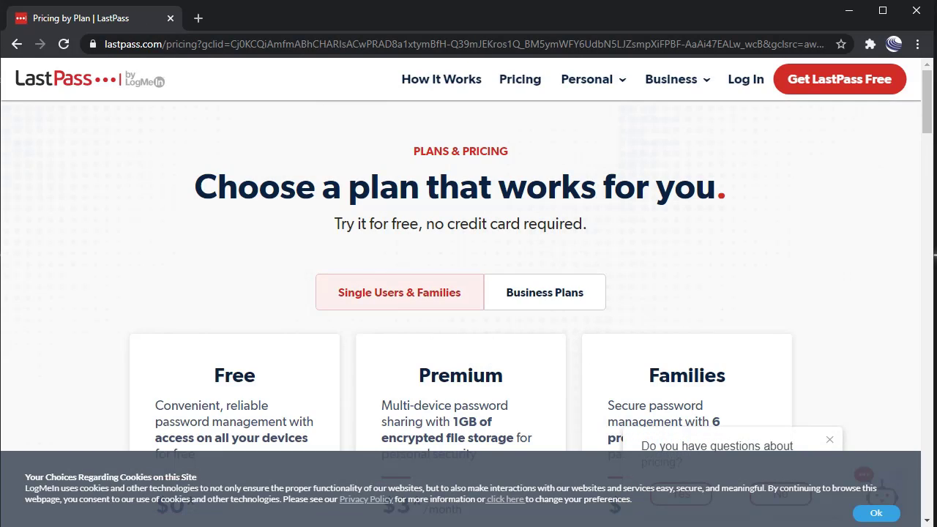
- Dismiss the cookie notice, review the Free, Premium and Families plans, and choose Get LastPass Free
{"action": "left_click", "coordinate": [876, 513]}
{"action": "scroll", "coordinate": [545, 439], "scroll_direction": "down", "scroll_amount": 3}
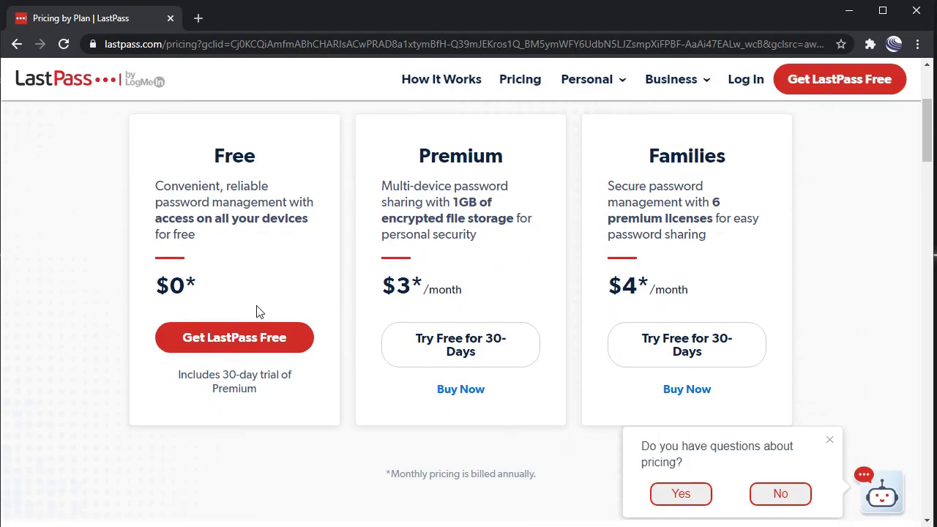
{"action": "scroll", "coordinate": [257, 312], "scroll_direction": "down", "scroll_amount": 1}
{"action": "scroll", "coordinate": [257, 311], "scroll_direction": "up", "scroll_amount": 1}
{"action": "scroll", "coordinate": [498, 303], "scroll_direction": "up", "scroll_amount": 3}
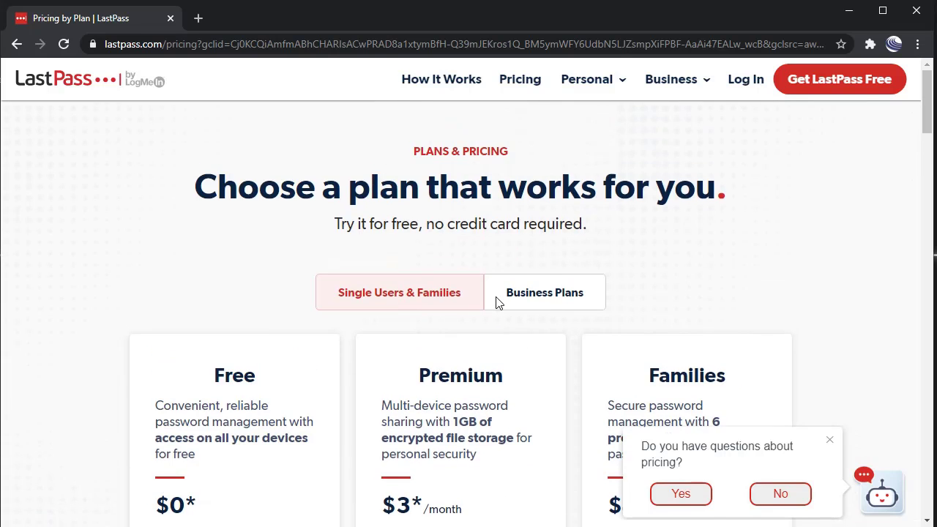
{"action": "left_click", "coordinate": [842, 90]}
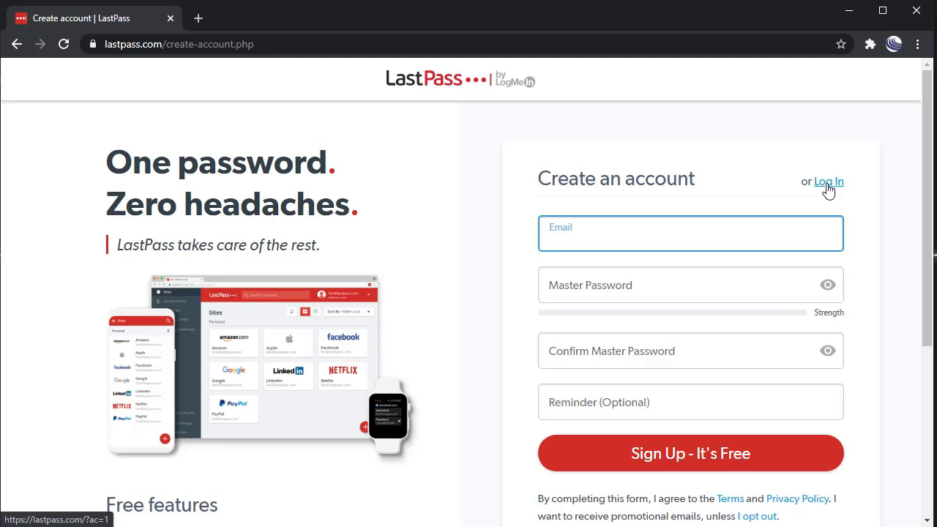
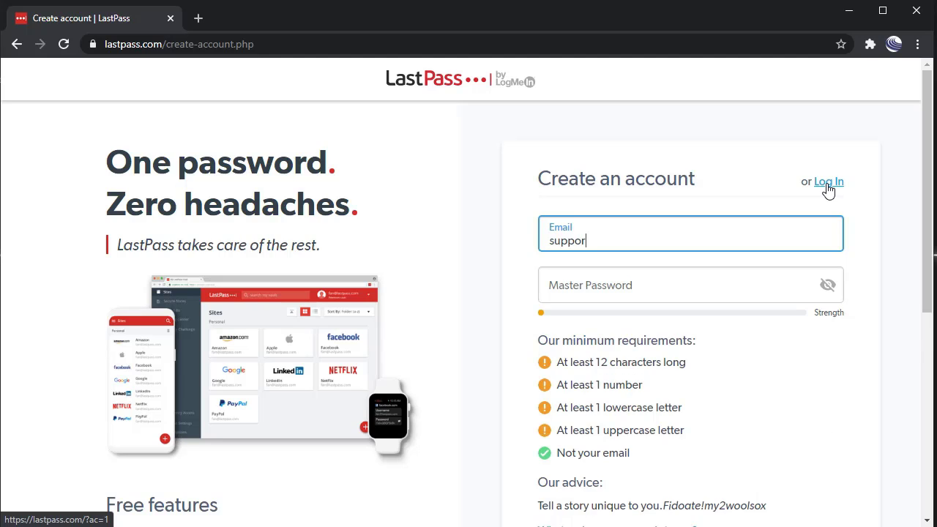
- Enter the account's email address in the Create an account Email field
{"action": "key", "text": "Tab"}
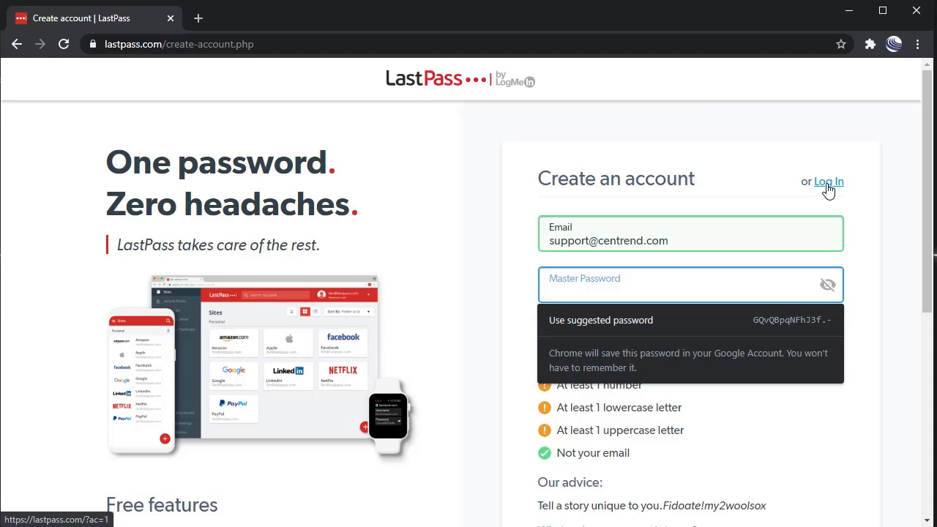
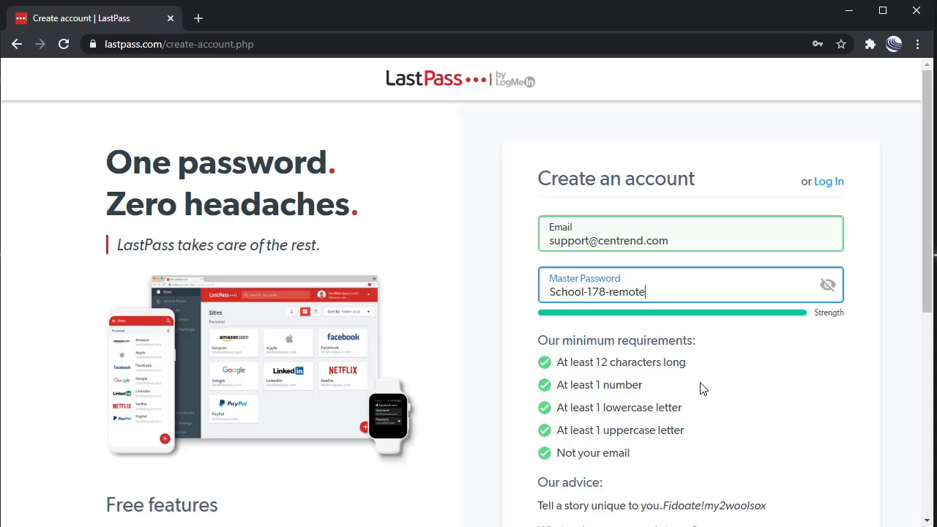
- Retype the master password in Confirm Master Password and submit Sign Up - It's Free
{"action": "left_click", "coordinate": [701, 388]}
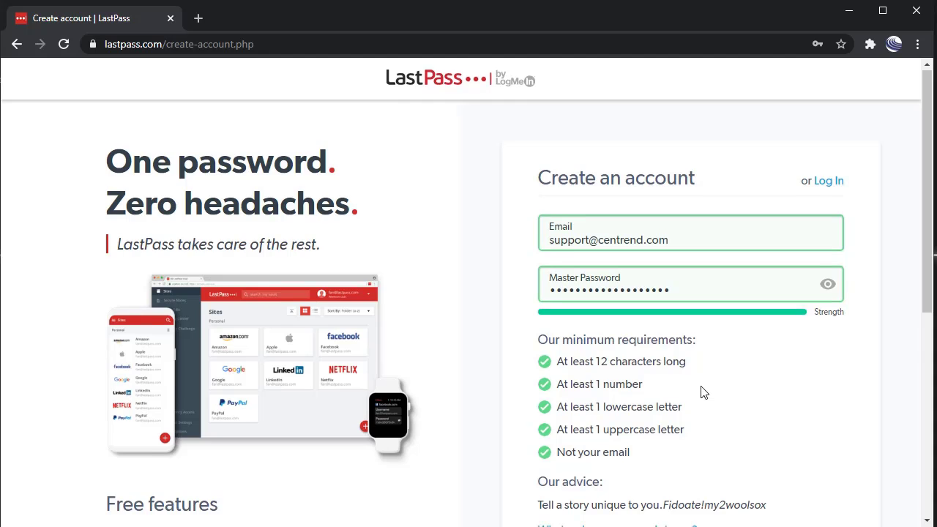
{"action": "scroll", "coordinate": [700, 389], "scroll_direction": "down", "scroll_amount": 2}
{"action": "scroll", "coordinate": [695, 384], "scroll_direction": "down", "scroll_amount": 1}
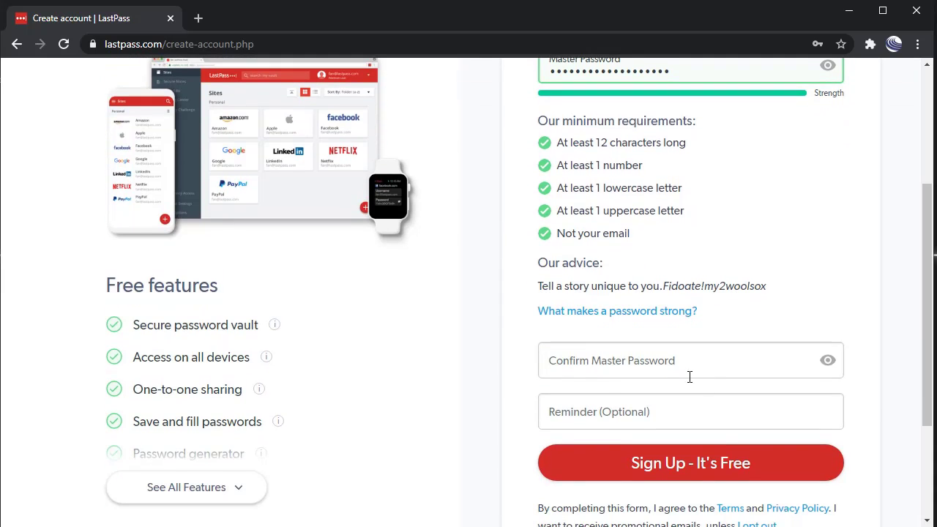
{"action": "left_click", "coordinate": [675, 365]}
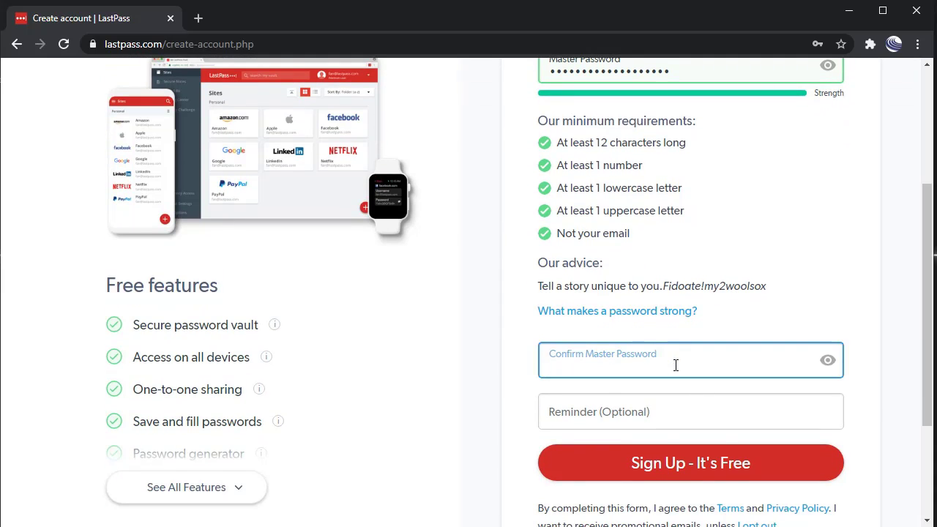
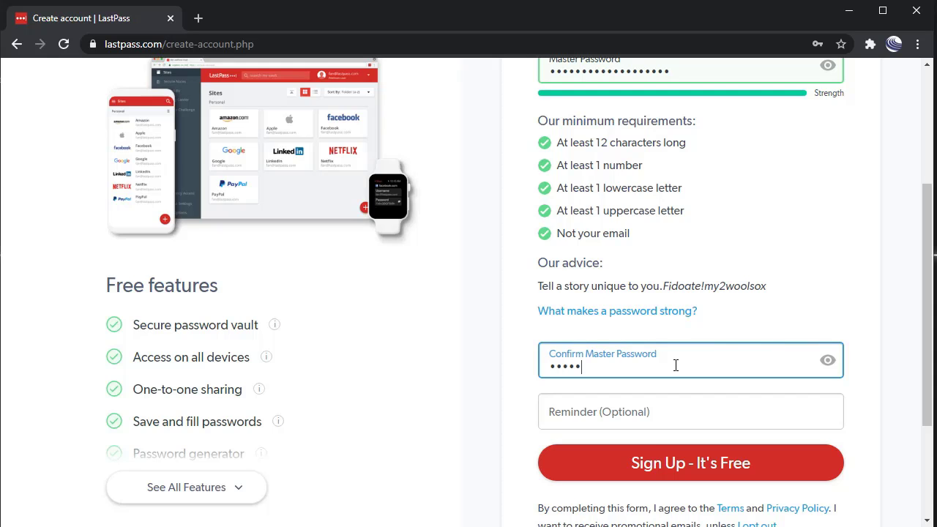
{"action": "key", "text": "Tab"}
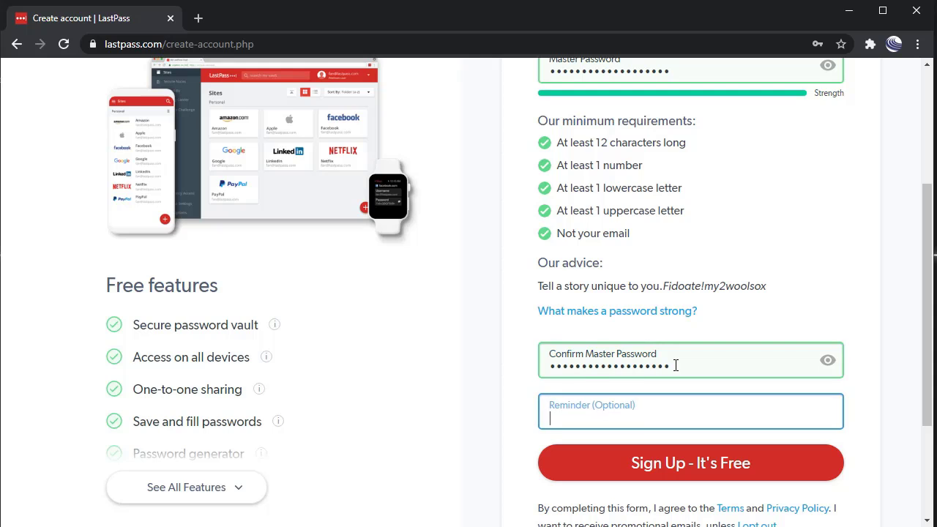
{"action": "scroll", "coordinate": [675, 365], "scroll_direction": "down", "scroll_amount": 1}
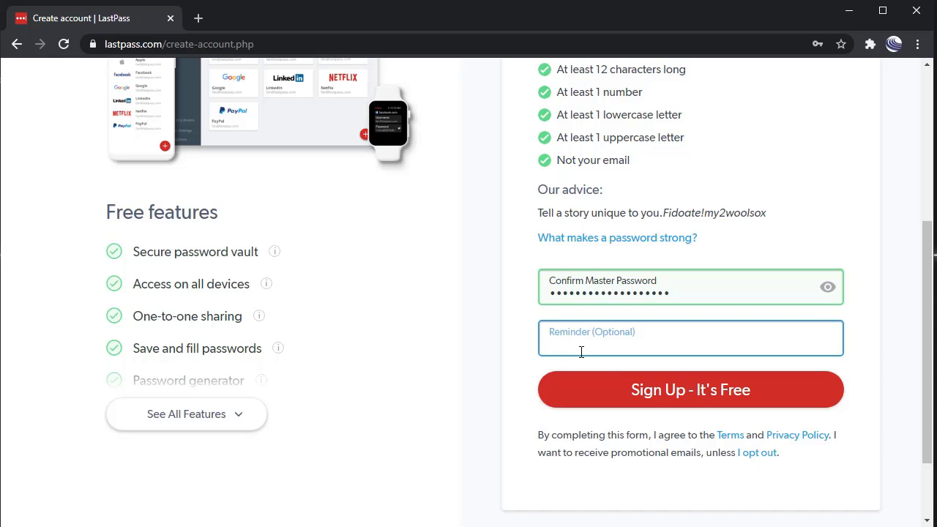
{"action": "left_click", "coordinate": [680, 391]}
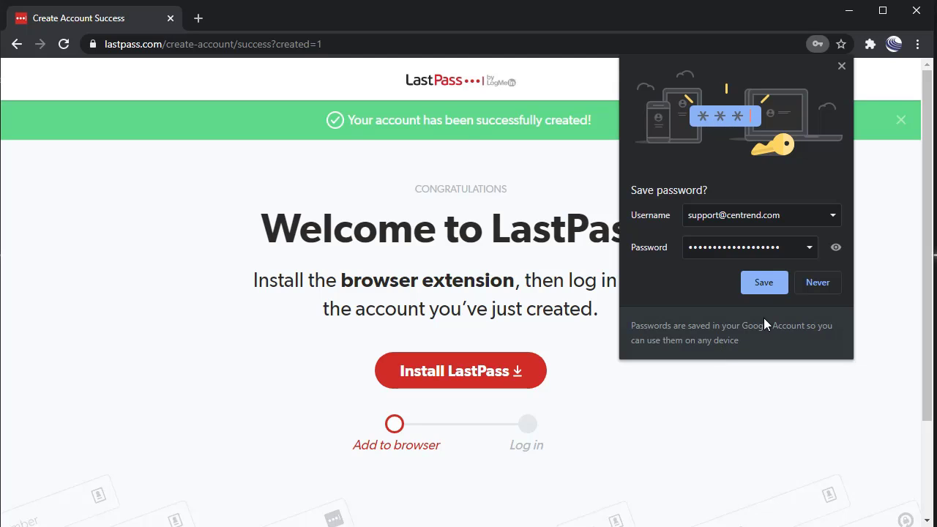
- Decline Chrome's password saving and add the LastPass: Free Password Manager extension to Chrome
{"action": "left_click", "coordinate": [816, 284]}
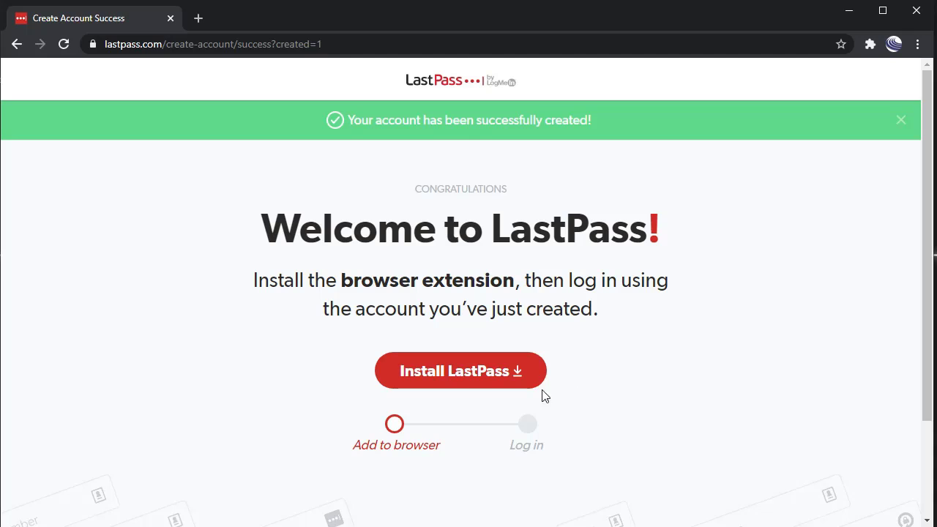
{"action": "left_click", "coordinate": [458, 378]}
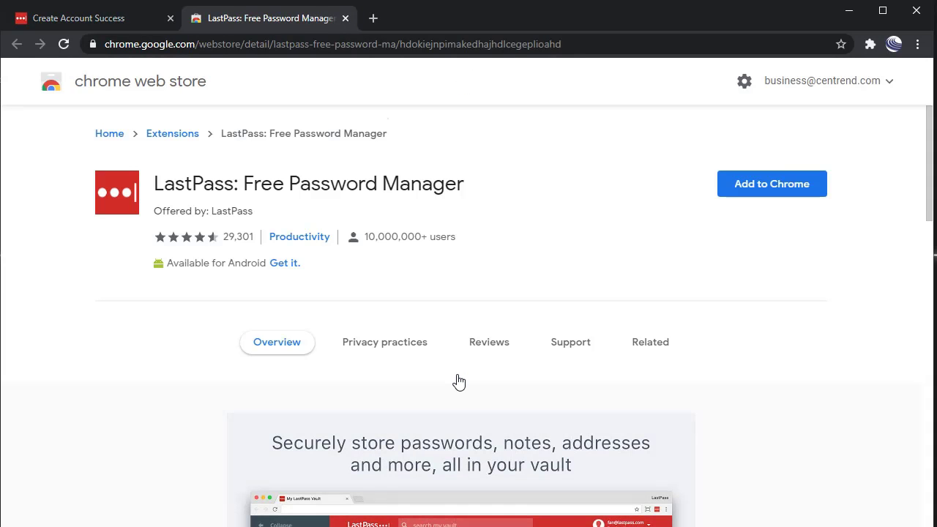
{"action": "left_click", "coordinate": [782, 194]}
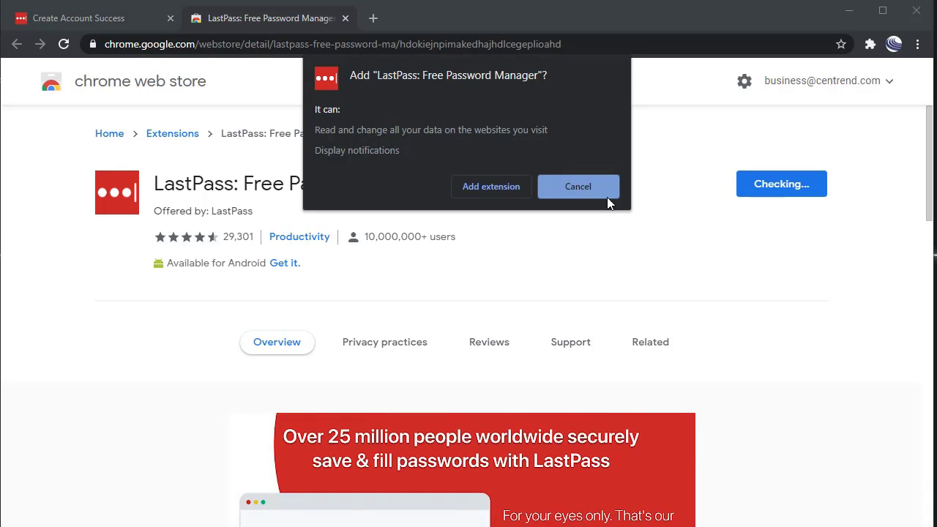
{"action": "left_click", "coordinate": [516, 188]}
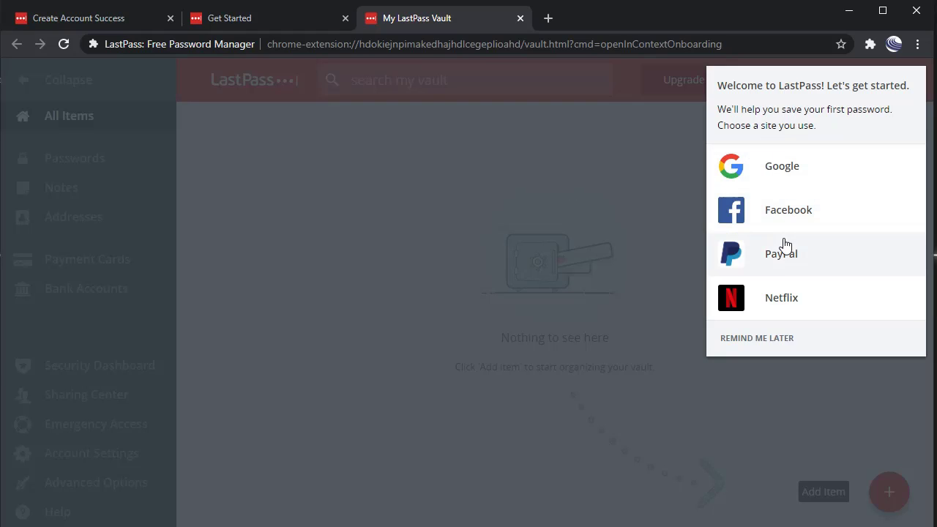
- Postpone the welcome tour with Remind Me Later and bring up the Add Item types
{"action": "left_click", "coordinate": [780, 338]}
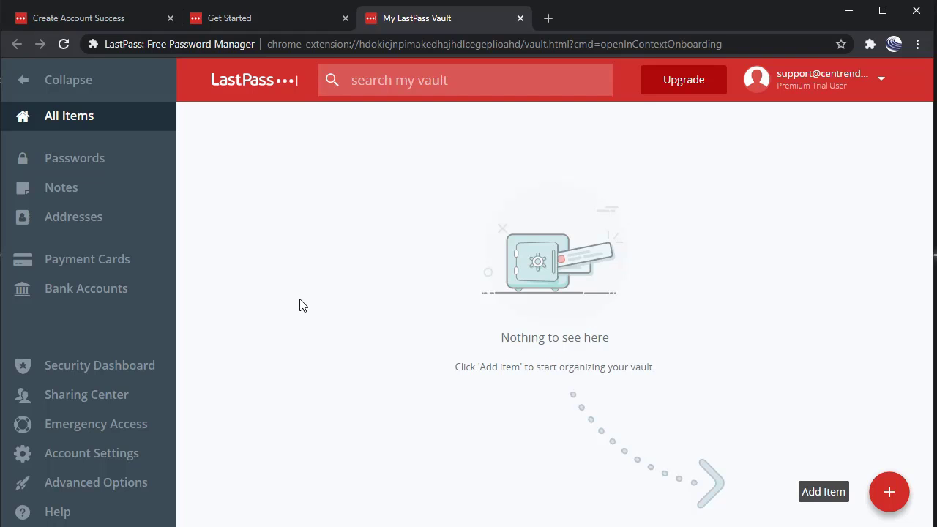
{"action": "left_click", "coordinate": [882, 489]}
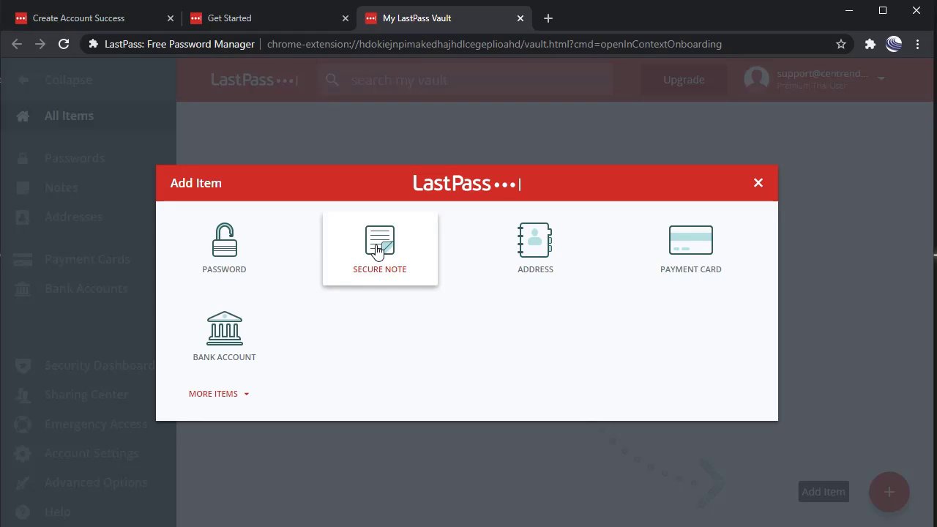
- Save a Facebook password entry with URL facebook.com, then launch its login page
{"action": "left_click", "coordinate": [226, 254]}
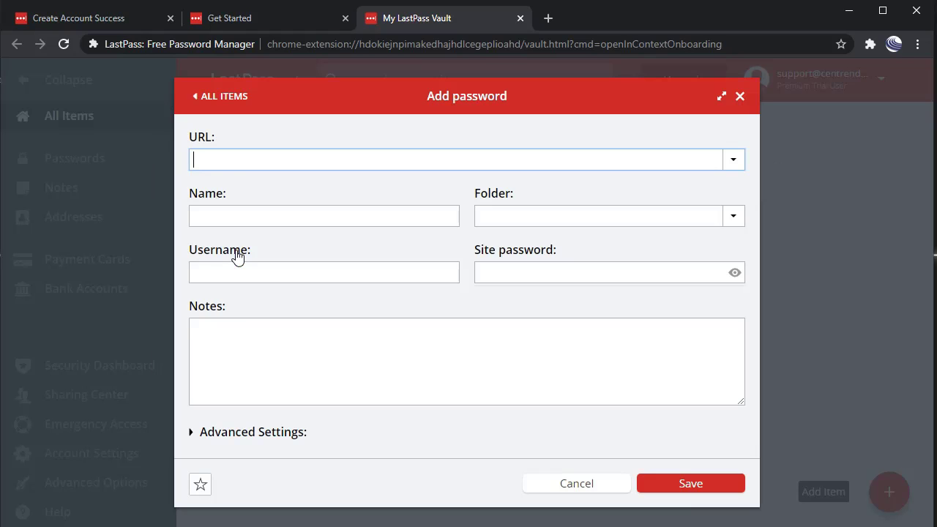
{"action": "left_click", "coordinate": [227, 163]}
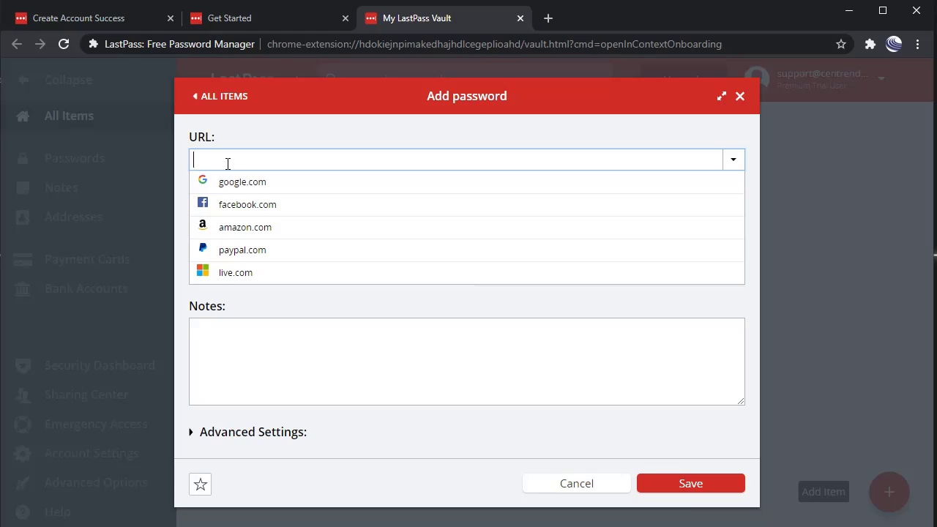
{"action": "type", "text": "faceboo"}
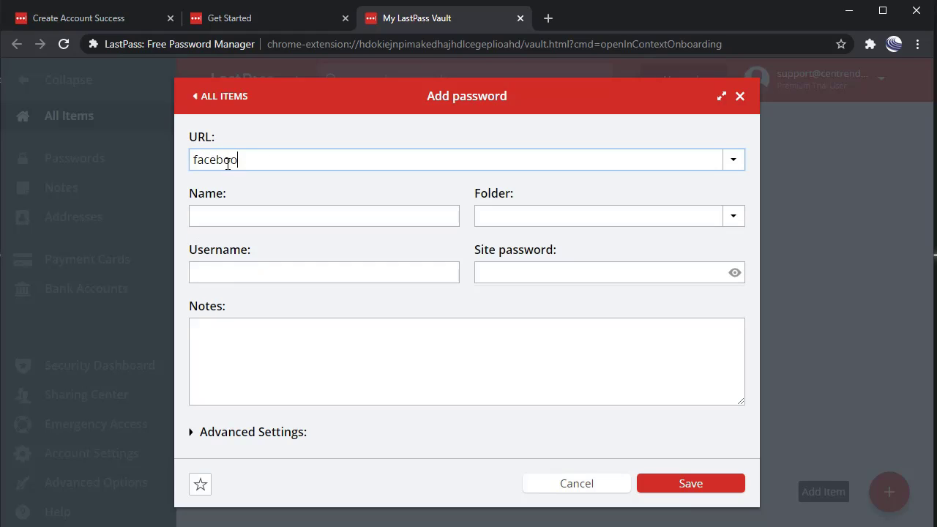
{"action": "type", "text": "k.com"}
{"action": "key", "text": "Tab"}
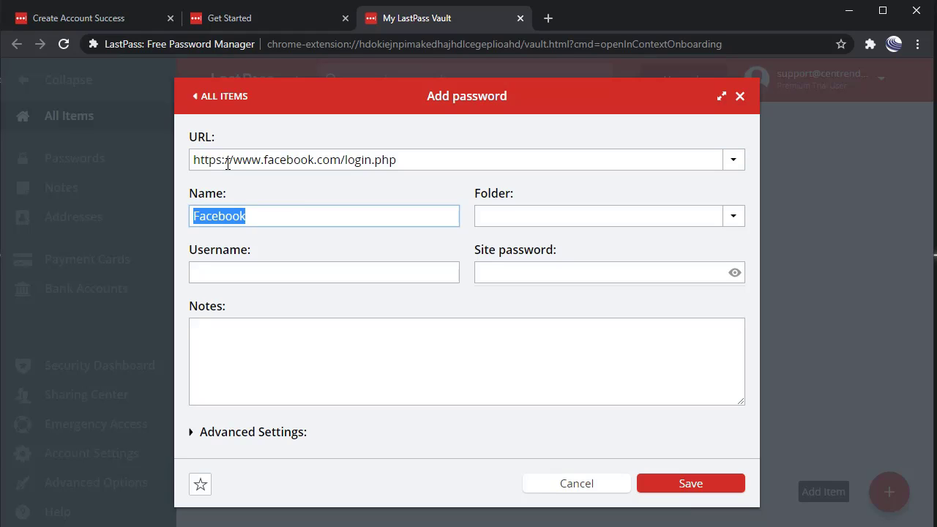
{"action": "key", "text": "Tab"}
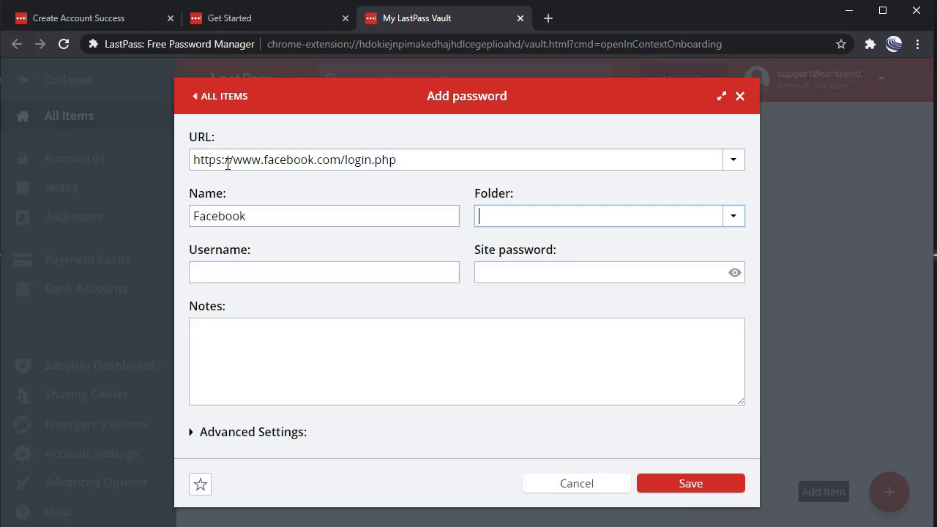
{"action": "key", "text": "Tab"}
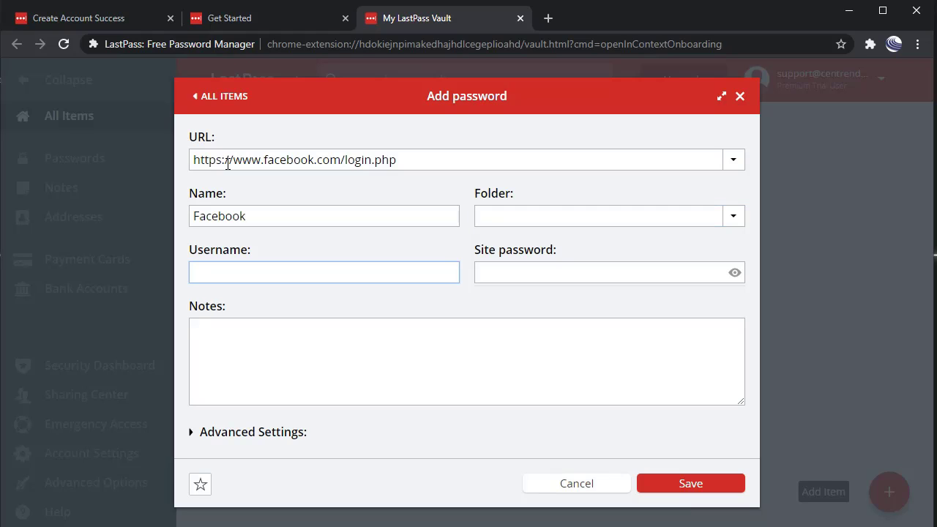
{"action": "key", "text": "Tab"}
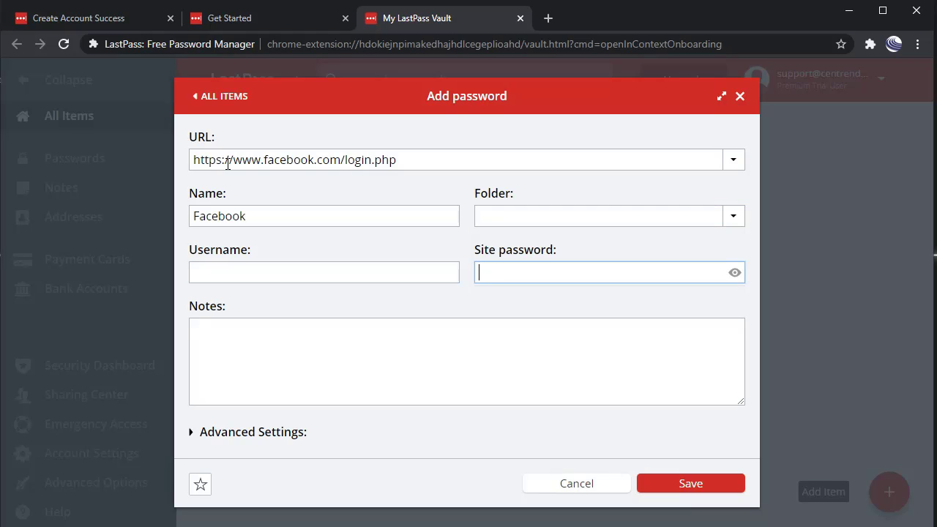
{"action": "left_click", "coordinate": [736, 490]}
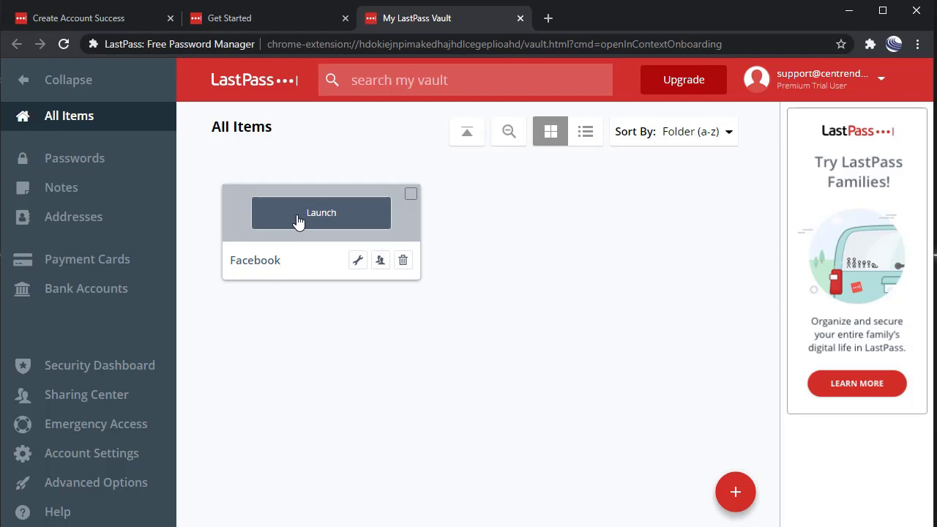
{"action": "left_click", "coordinate": [298, 221]}
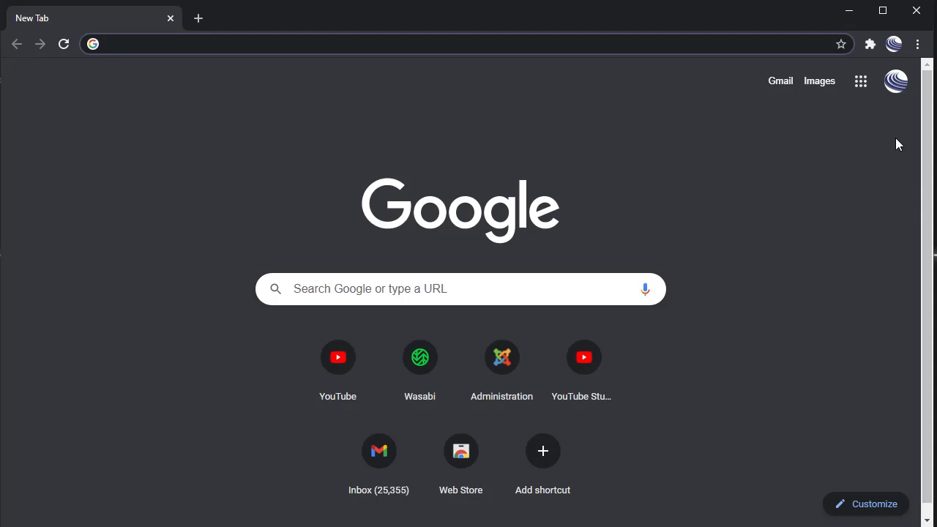
- Pin LastPass, launch the saved Facebook entry from its popup, and type 'keepass' into Google
{"action": "left_click", "coordinate": [870, 44]}
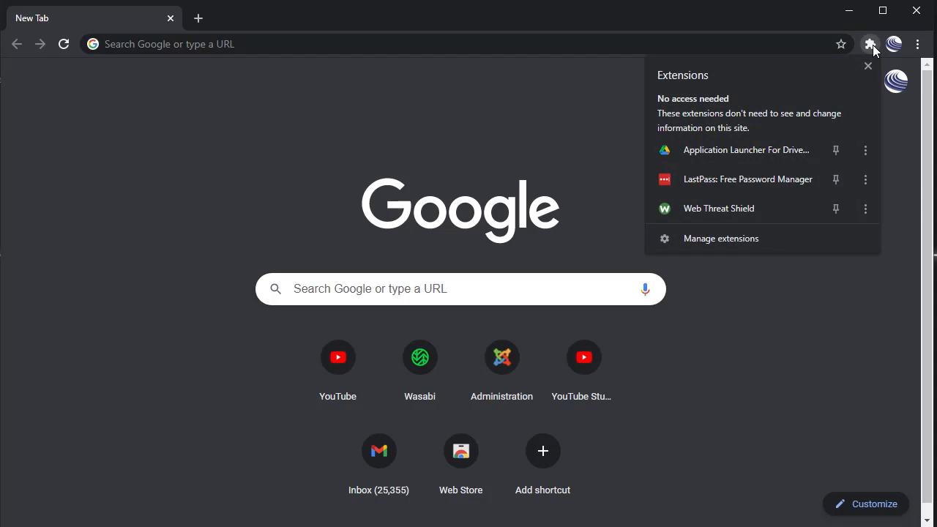
{"action": "left_click", "coordinate": [835, 179]}
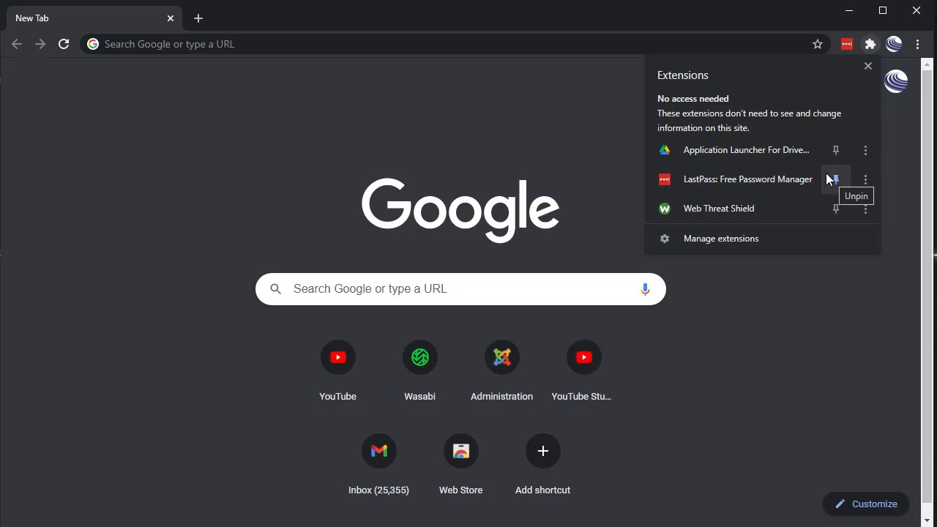
{"action": "left_click", "coordinate": [848, 46]}
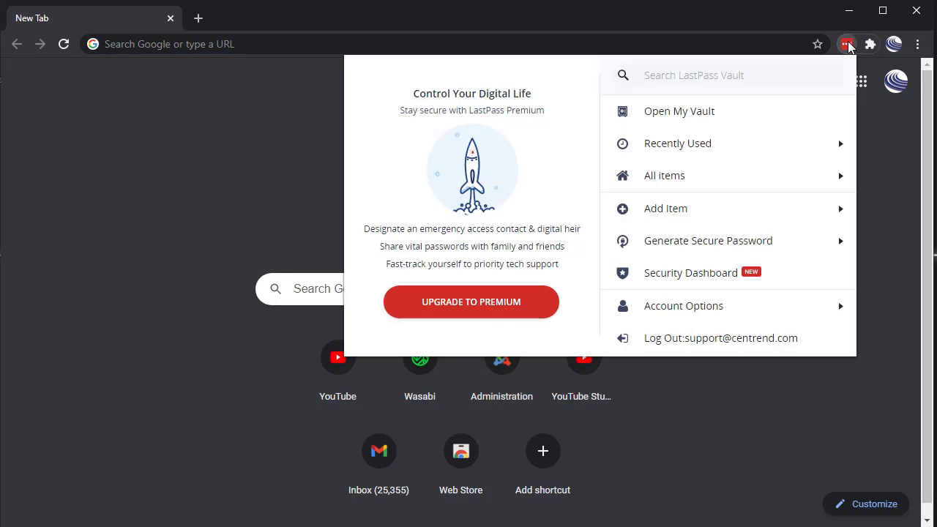
{"action": "type", "text": "facebook"}
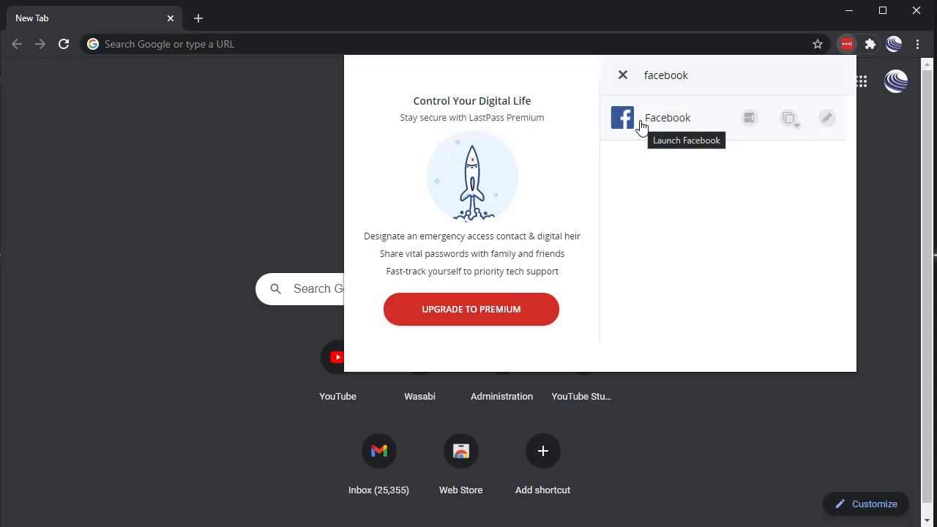
{"action": "left_click", "coordinate": [642, 127]}
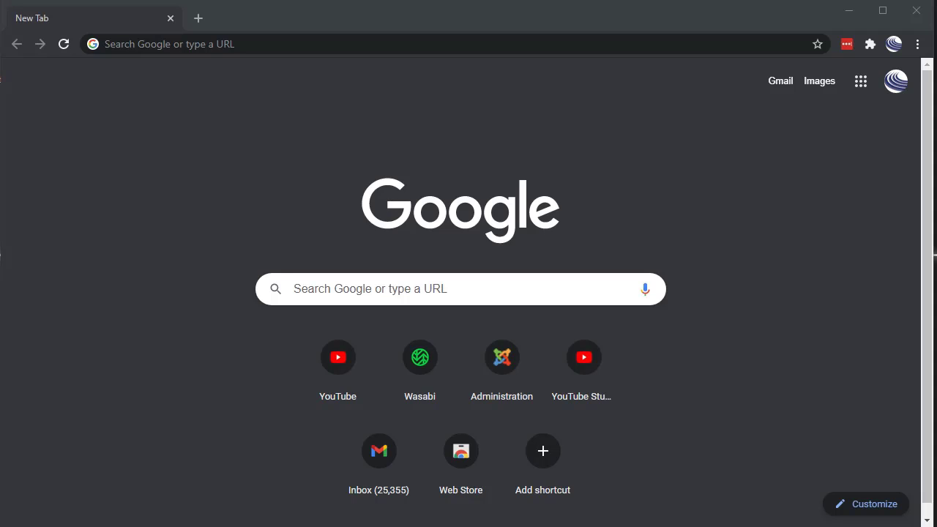
{"action": "left_click", "coordinate": [393, 294]}
{"action": "type", "text": "keepass"}
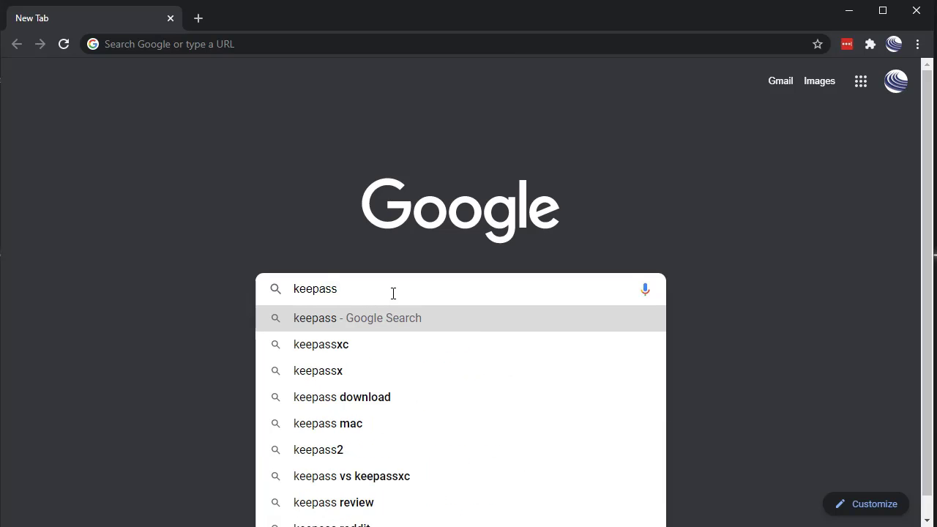
- Download the KeePass 2.47 Windows installer from the keepass.info Downloads page
{"action": "key", "text": "Return"}
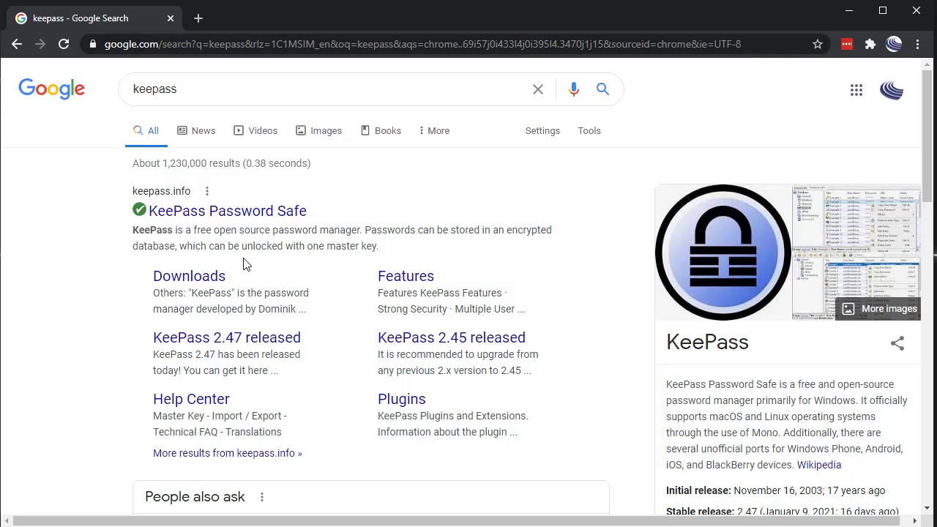
{"action": "left_click", "coordinate": [201, 283]}
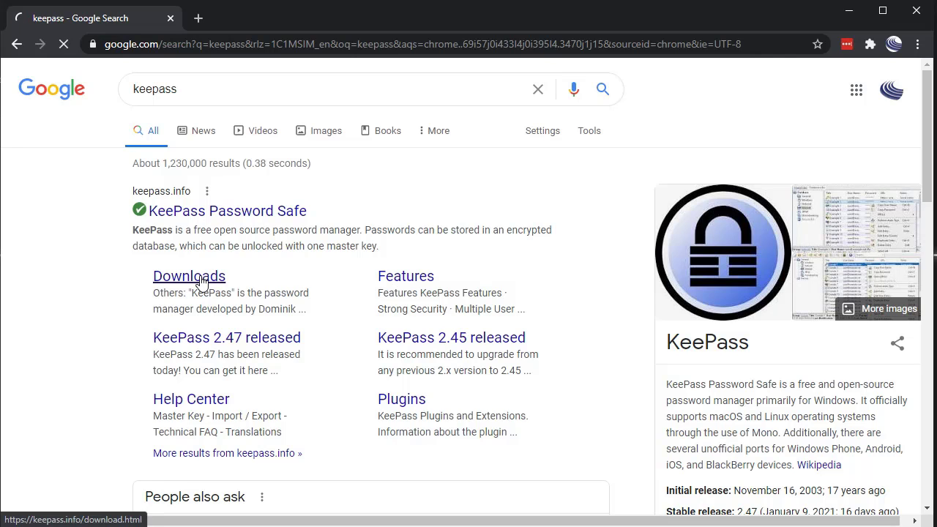
{"action": "left_click", "coordinate": [425, 251]}
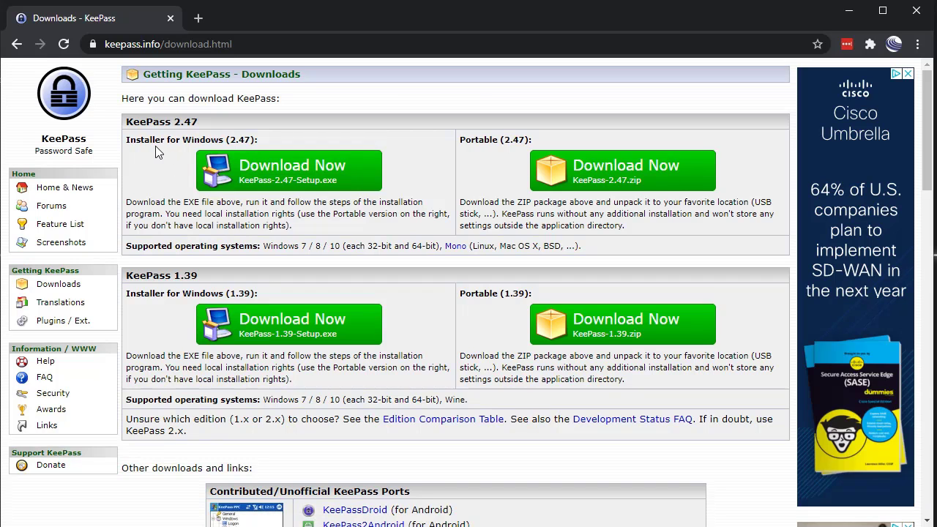
{"action": "left_click", "coordinate": [267, 173]}
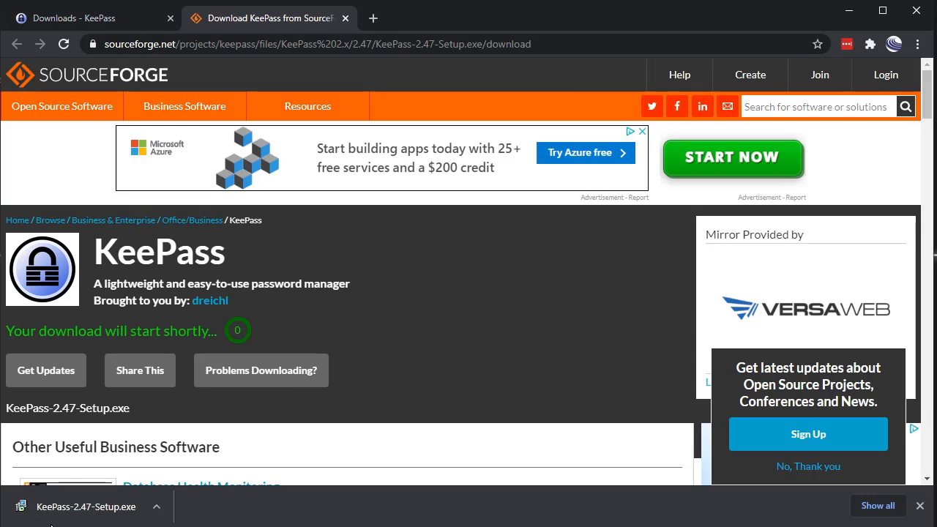
- Run the KeePass 2.47 installer in English with full components and default tasks, then launch it
{"action": "left_click", "coordinate": [60, 515]}
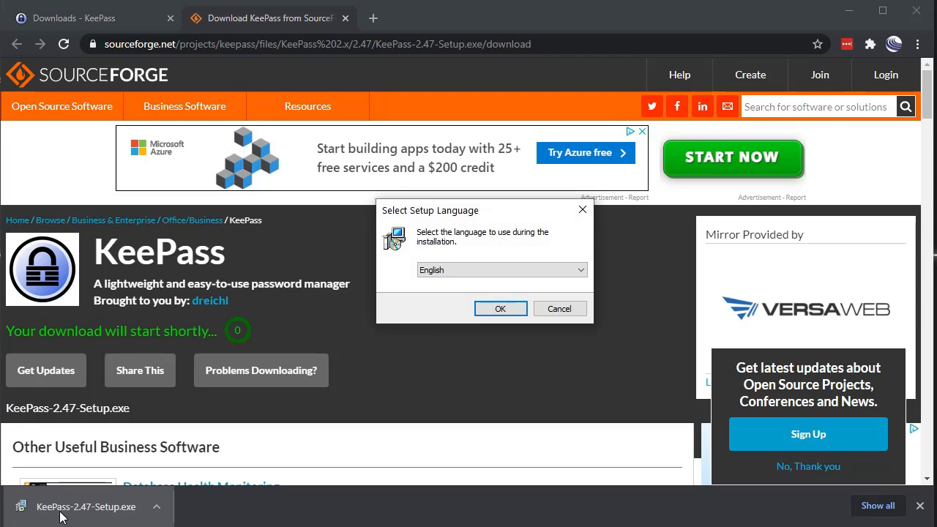
{"action": "key", "text": "Return"}
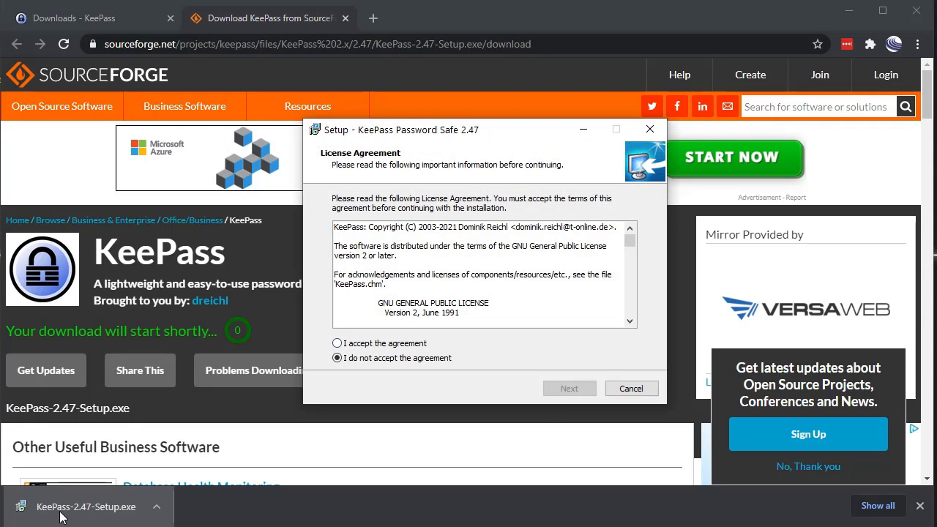
{"action": "key", "text": "alt+a"}
{"action": "key", "text": "Return"}
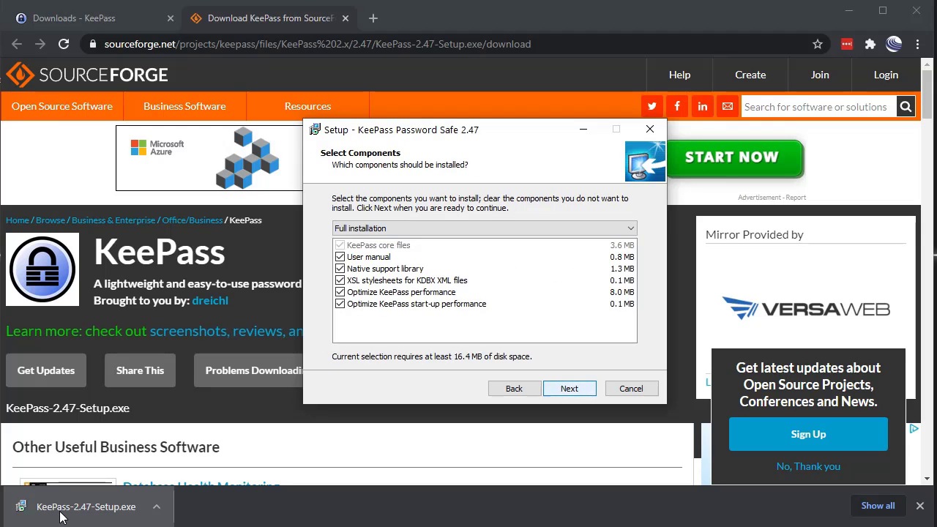
{"action": "key", "text": "Return"}
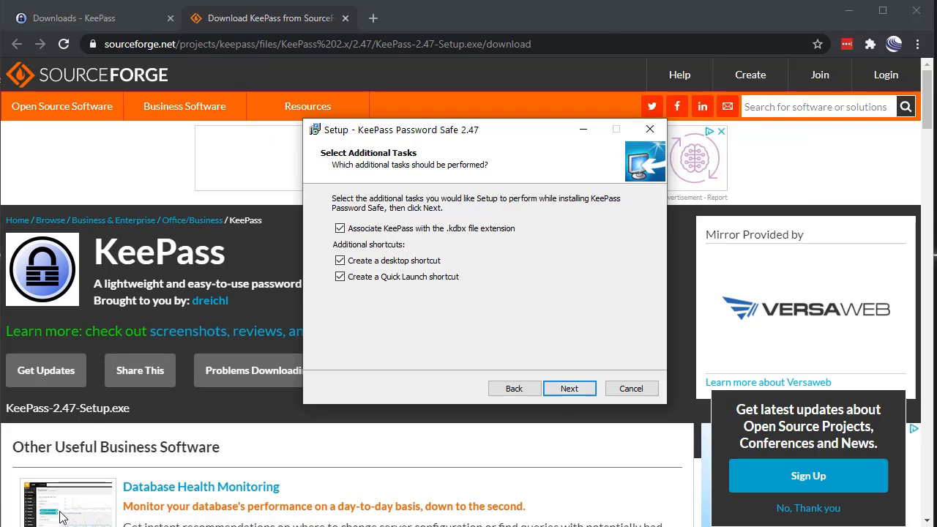
{"action": "key", "text": "Return"}
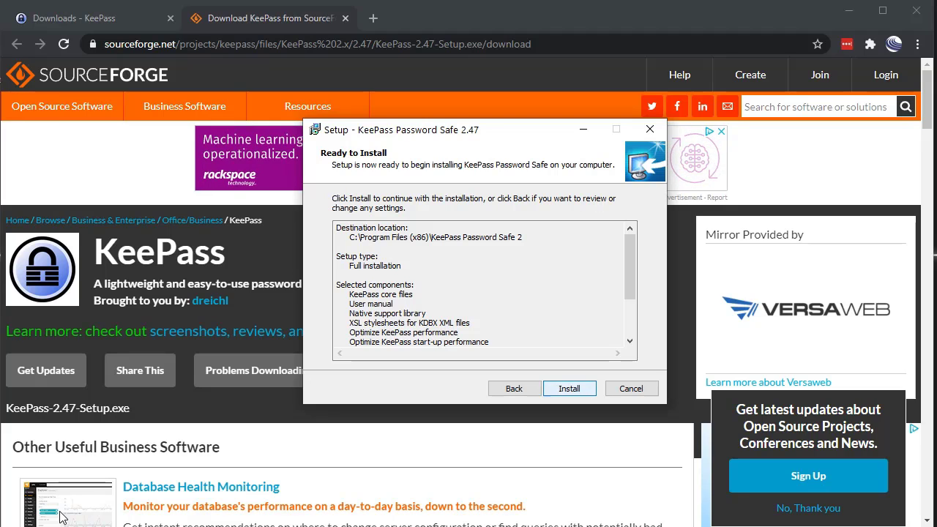
{"action": "key", "text": "Return"}
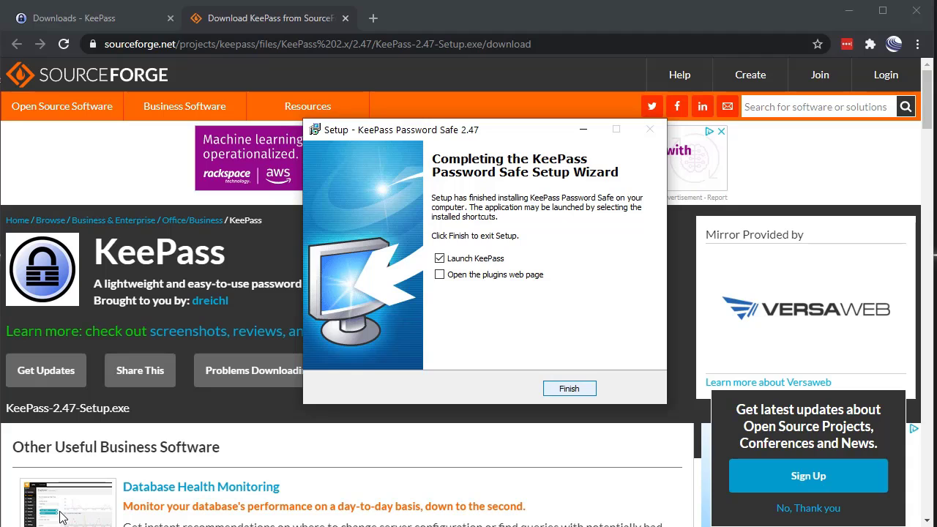
{"action": "key", "text": "Return"}
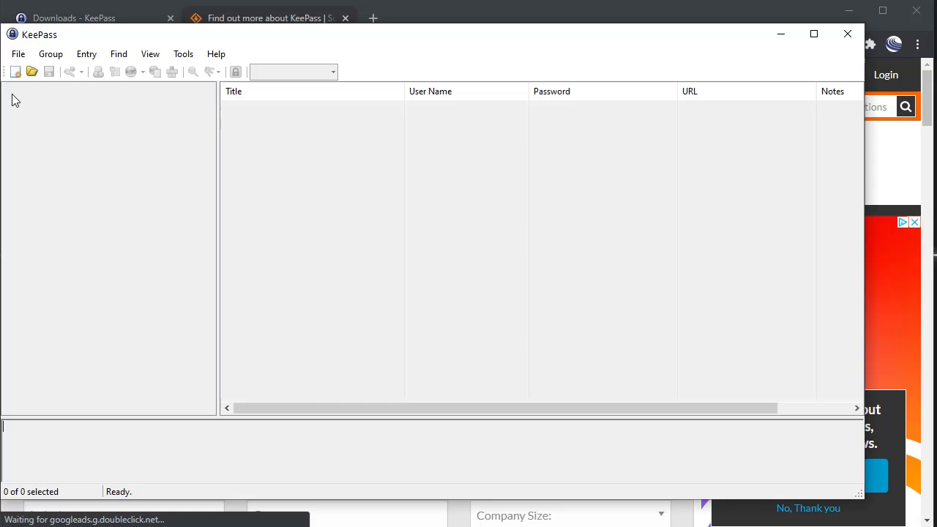
- Start a new database with the New toolbar button to reach the New Database notice
{"action": "left_click", "coordinate": [15, 72]}
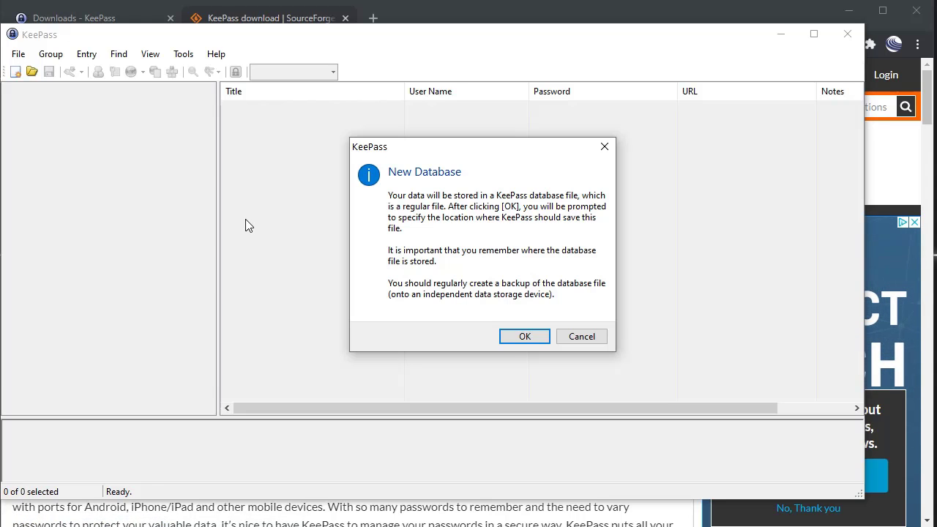
- Save the new database file as 'Demo Password Database' in the Documents folder
{"action": "left_click", "coordinate": [509, 336]}
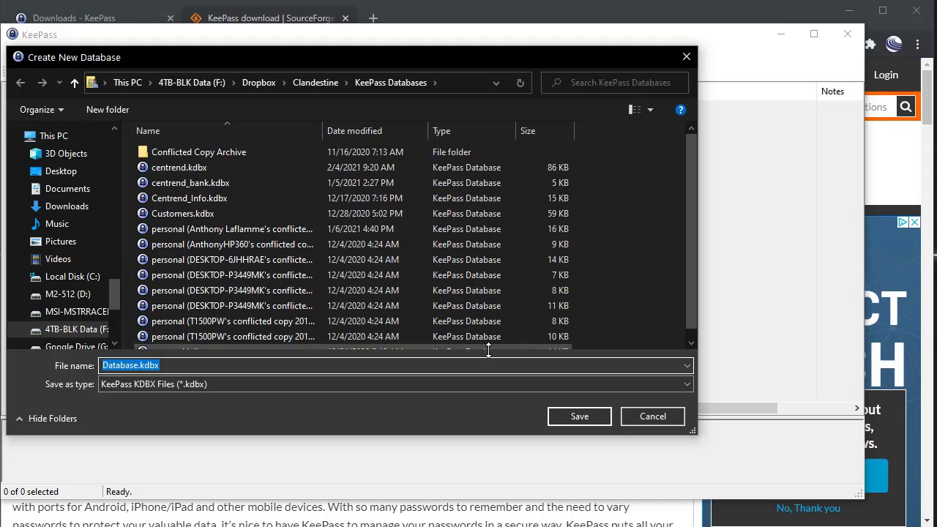
{"action": "left_click", "coordinate": [67, 189]}
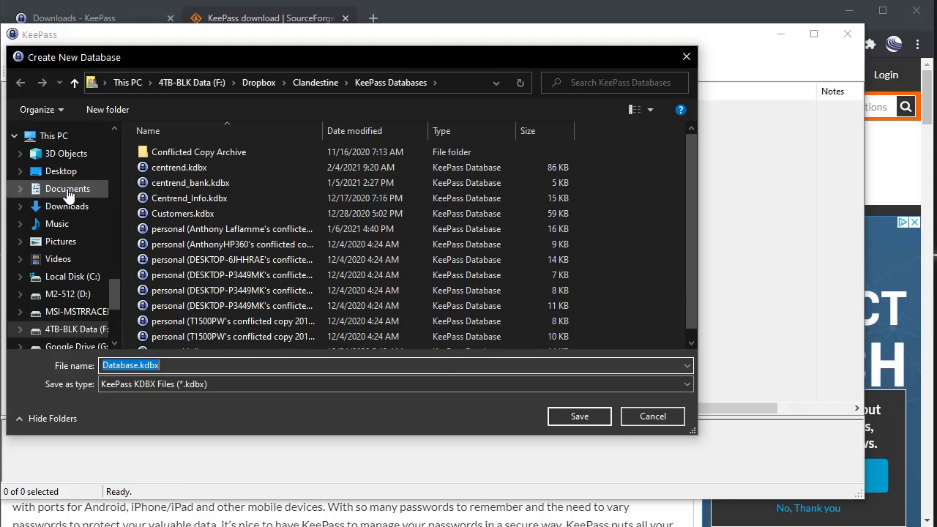
{"action": "left_click", "coordinate": [212, 364]}
{"action": "type", "text": "D"}
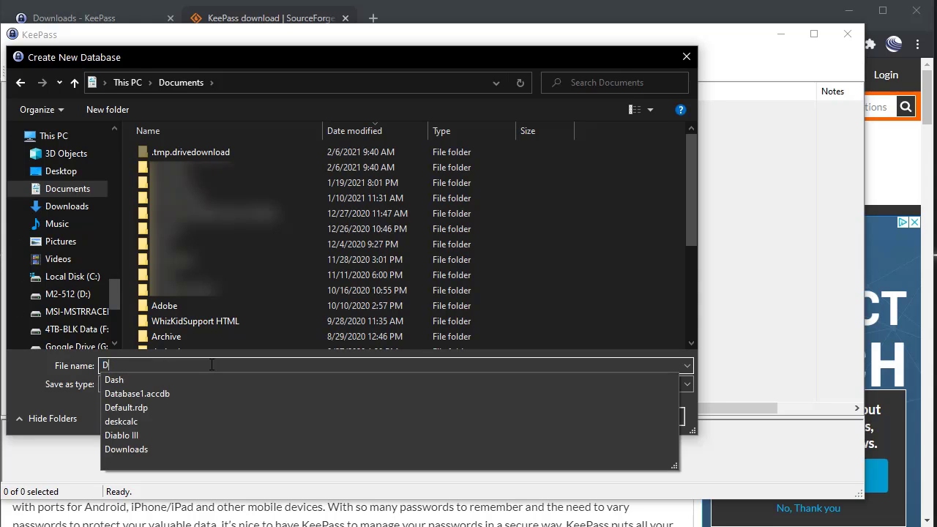
{"action": "type", "text": "emo Password Database"}
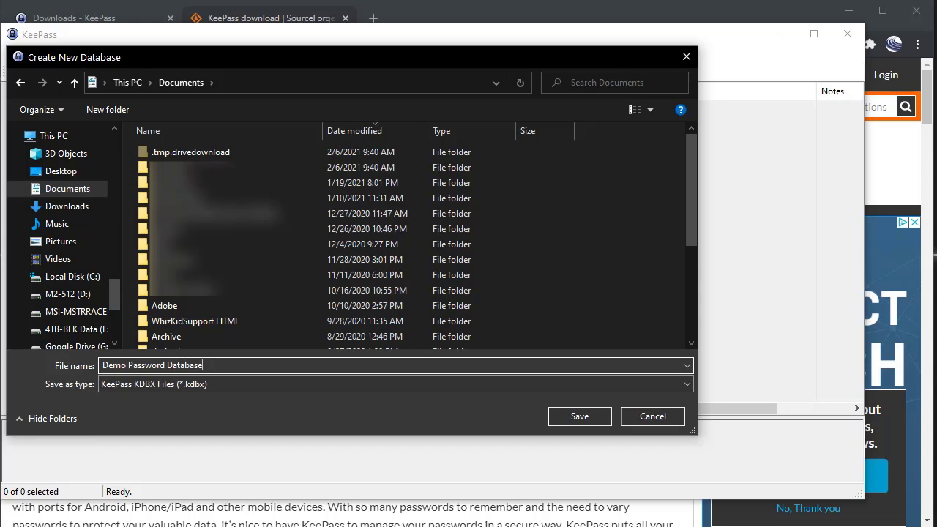
{"action": "key", "text": "Return"}
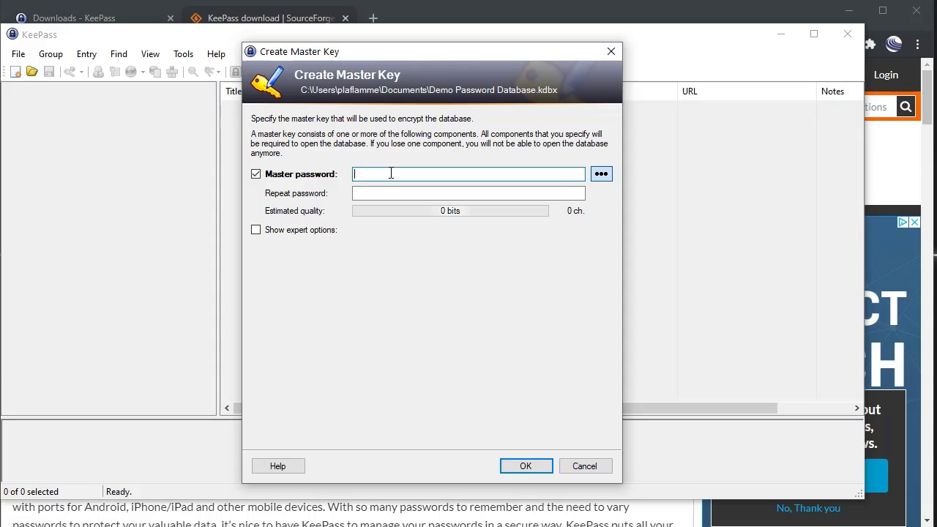
- Enter a 27-character master password, shown as plain text, and confirm it
{"action": "left_click", "coordinate": [601, 174]}
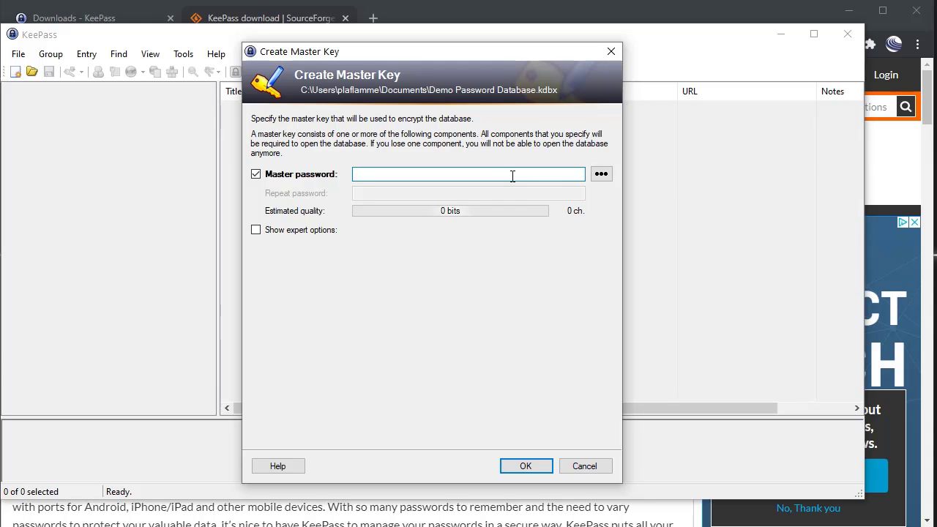
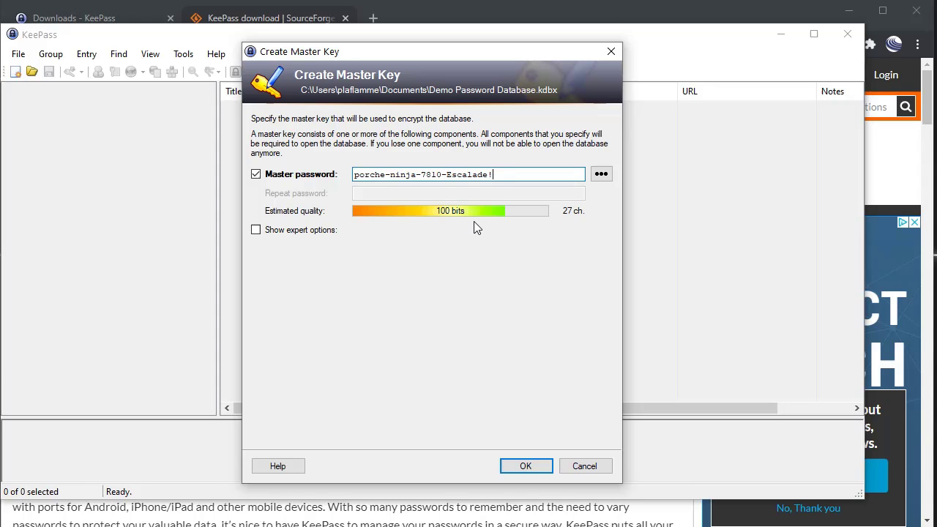
{"action": "left_click", "coordinate": [533, 464]}
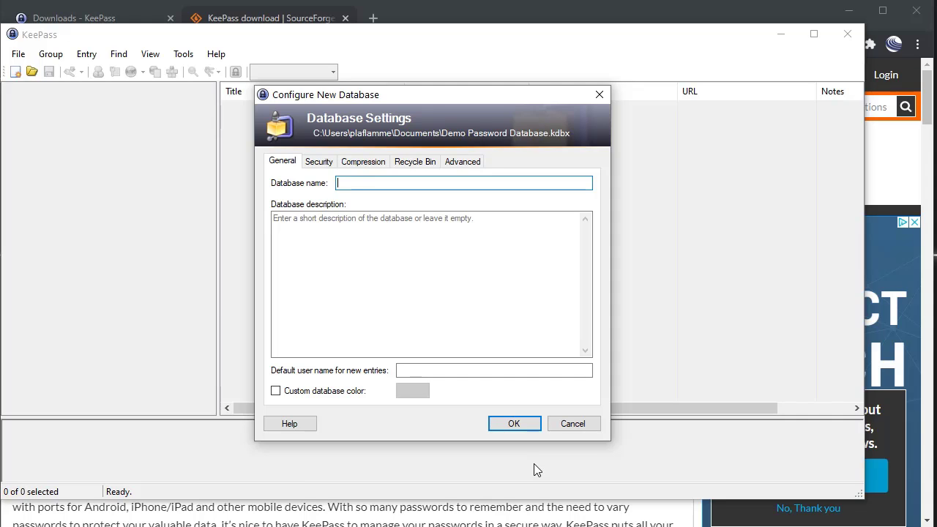
- Enter 'Video Blog Demo of Keepass' as the database name and accept the settings
{"action": "type", "text": "Video Blog"}
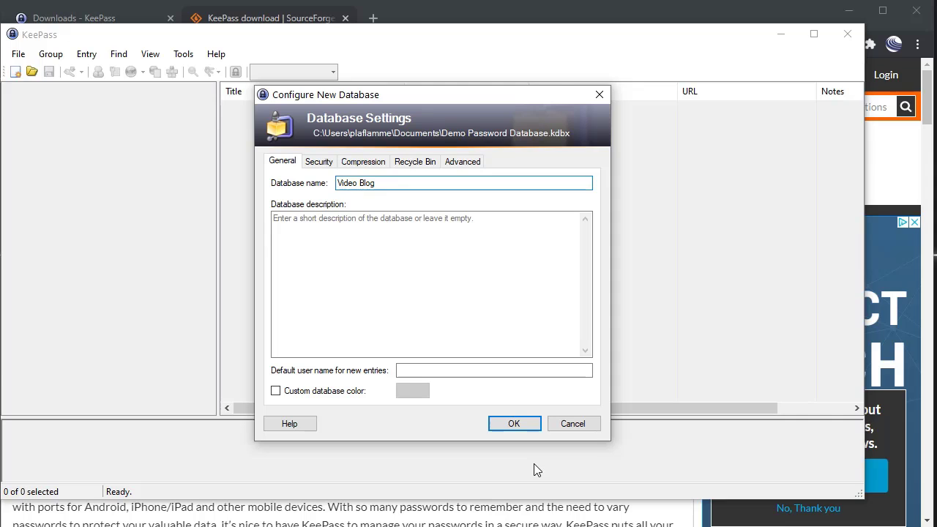
{"action": "type", "text": " Demo of Keepass"}
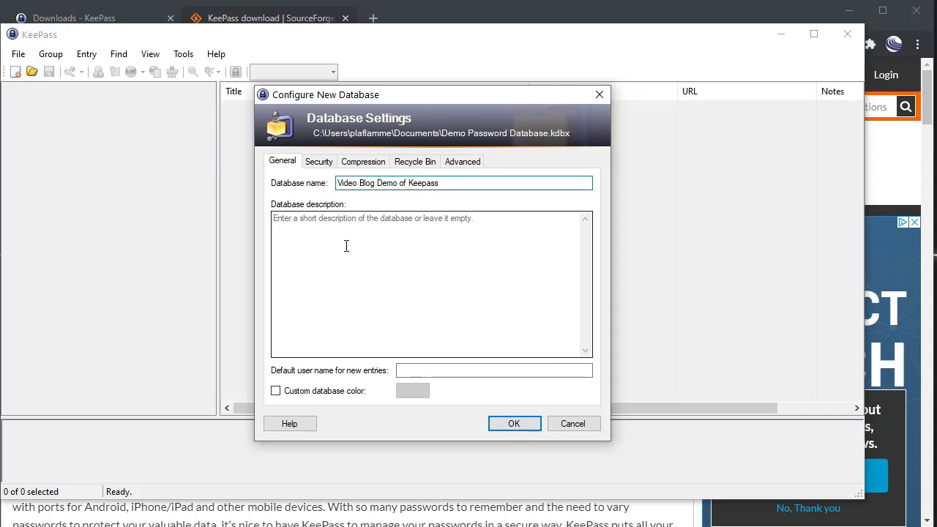
{"action": "left_click", "coordinate": [525, 428]}
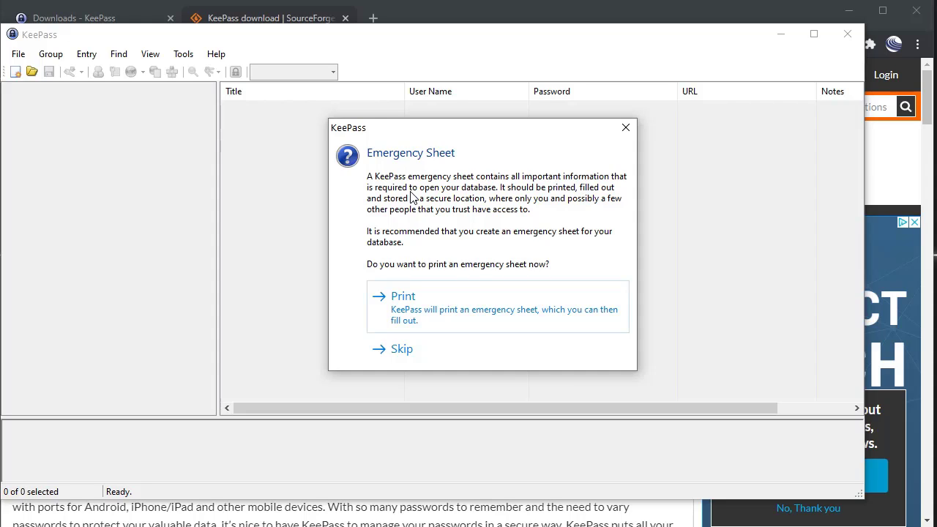
- Skip the emergency sheet to open Demo Password Database, then select the toolbar Search box
{"action": "left_click", "coordinate": [444, 310]}
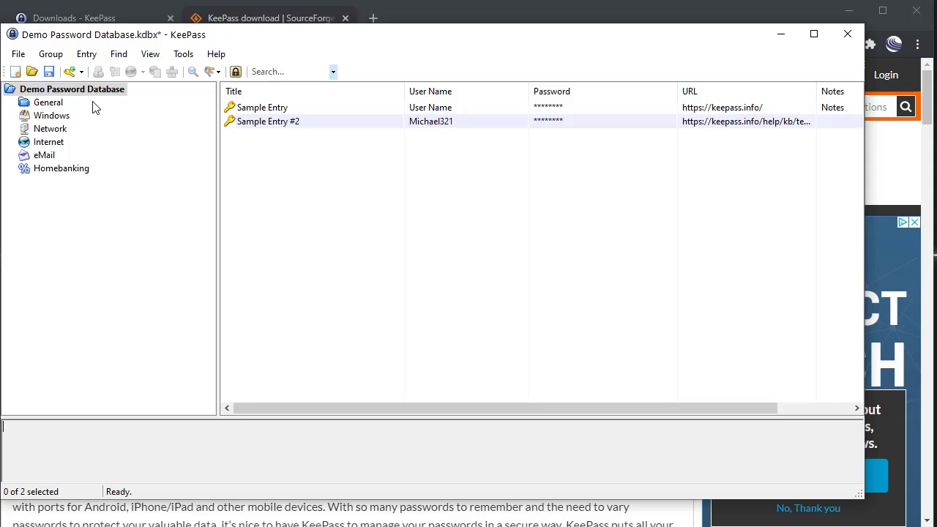
{"action": "left_click", "coordinate": [276, 71]}
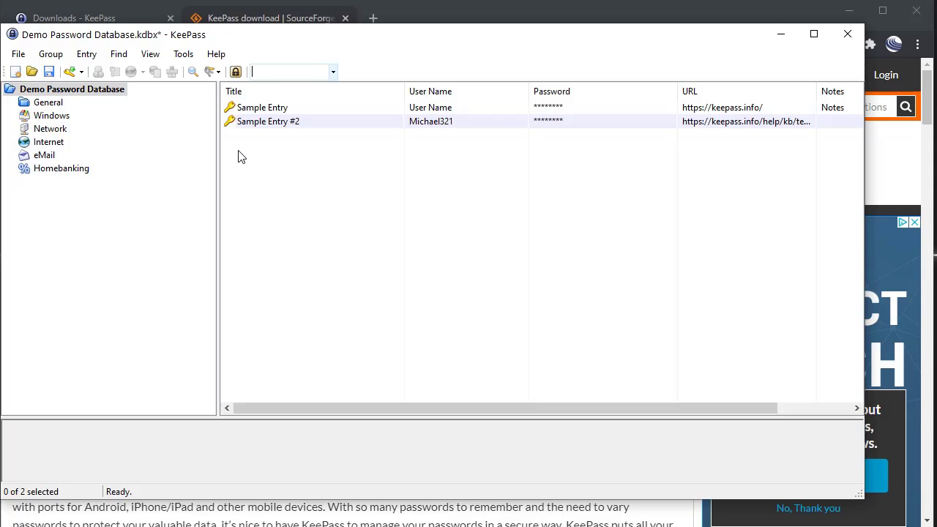
{"action": "left_click", "coordinate": [69, 74]}
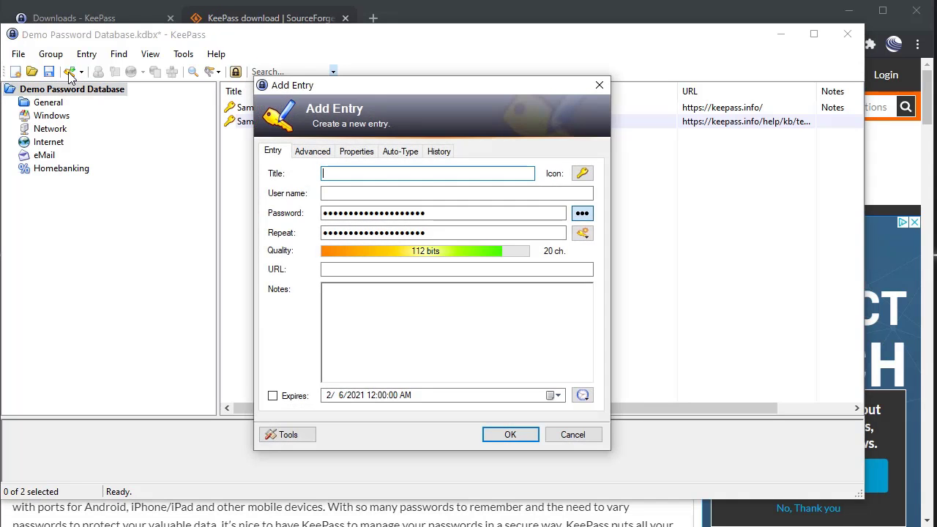
{"action": "type", "text": "Facebook"}
{"action": "key", "text": "Tab"}
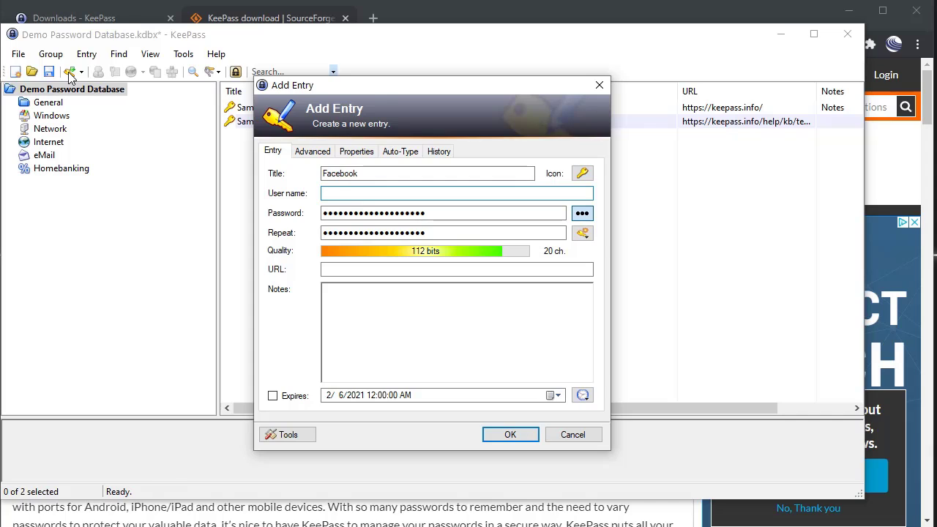
{"action": "key", "text": "Tab"}
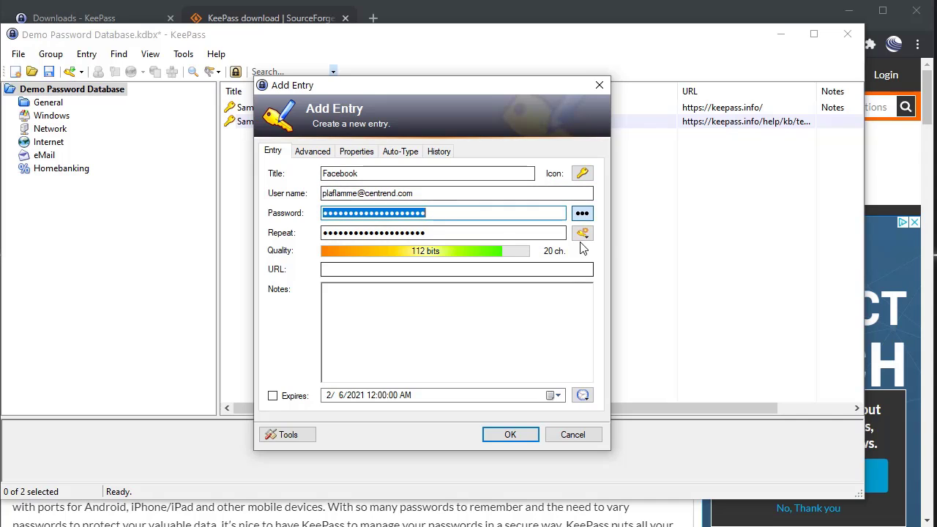
{"action": "left_click", "coordinate": [581, 217]}
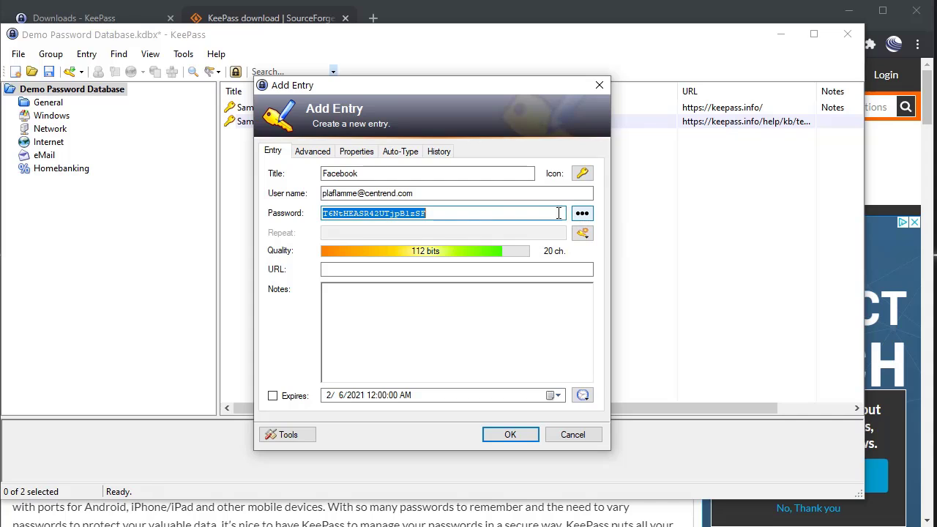
{"action": "left_click", "coordinate": [505, 215]}
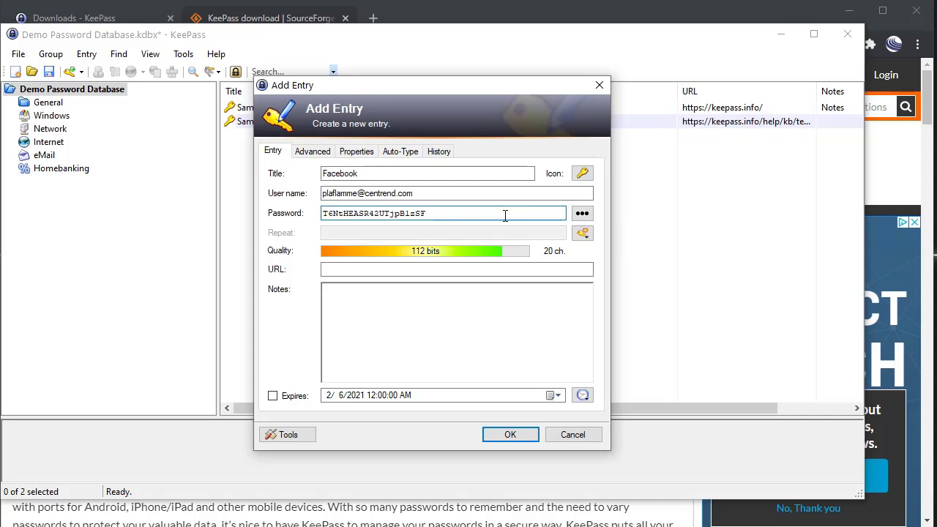
{"action": "left_click", "coordinate": [521, 271]}
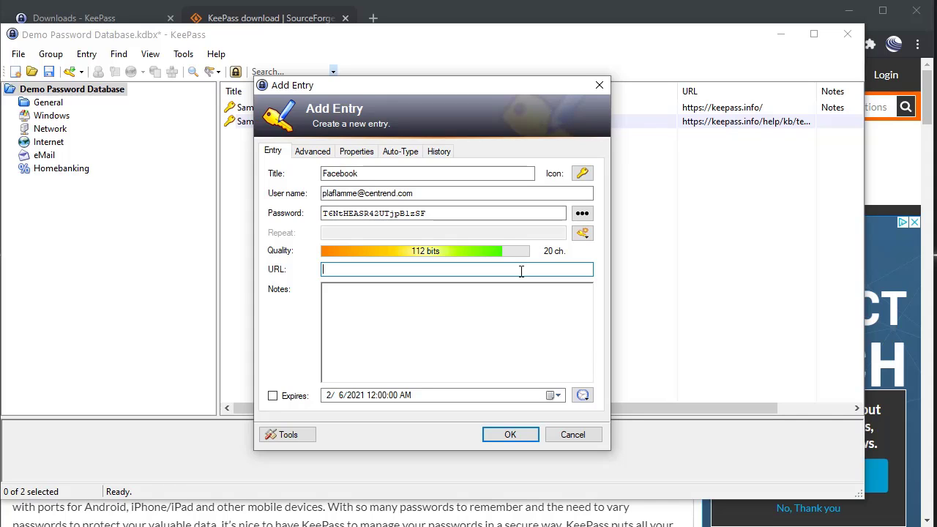
{"action": "type", "text": "www.facebook.com"}
{"action": "left_click", "coordinate": [515, 435]}
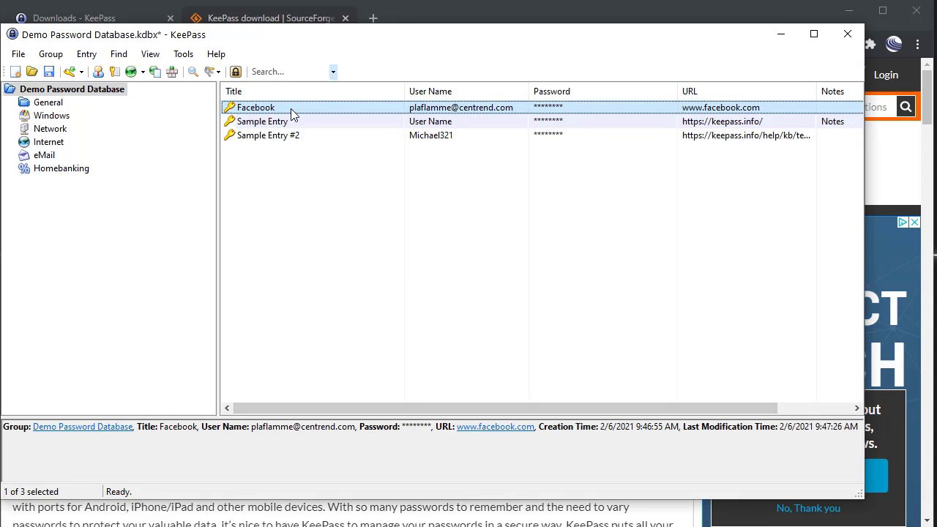
{"action": "left_click", "coordinate": [130, 73]}
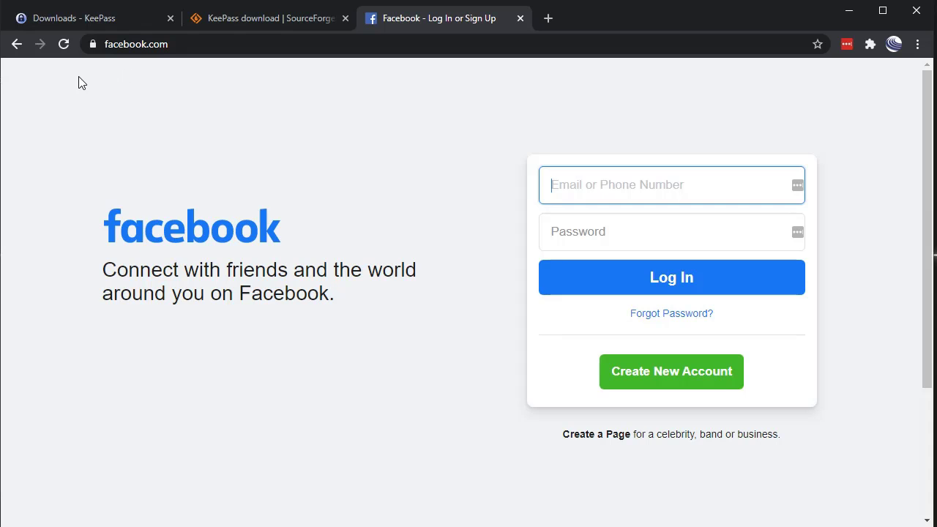
{"action": "left_click", "coordinate": [179, 526]}
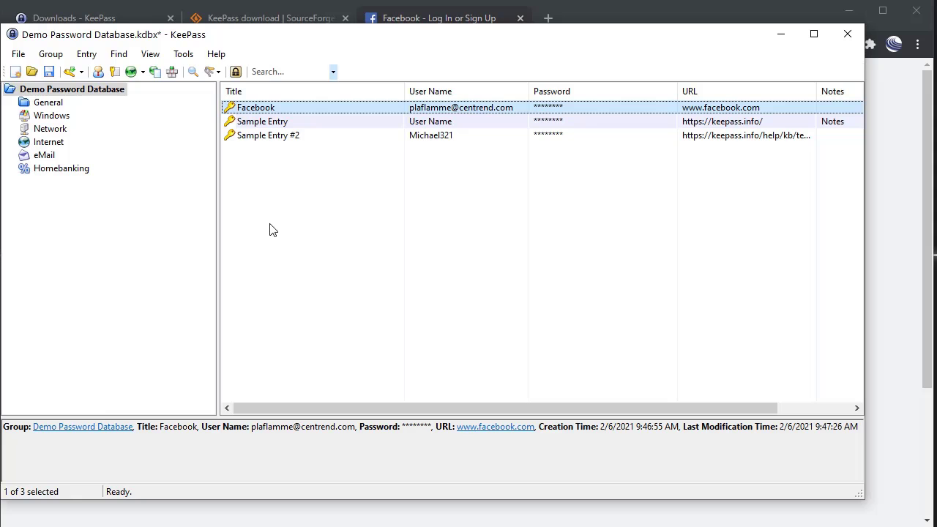
{"action": "right_click", "coordinate": [261, 112]}
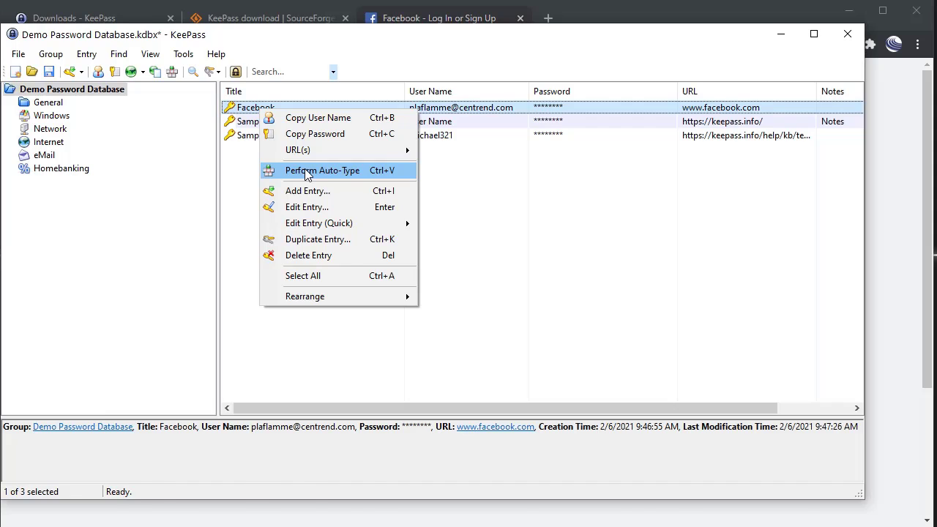
{"action": "left_click", "coordinate": [306, 170]}
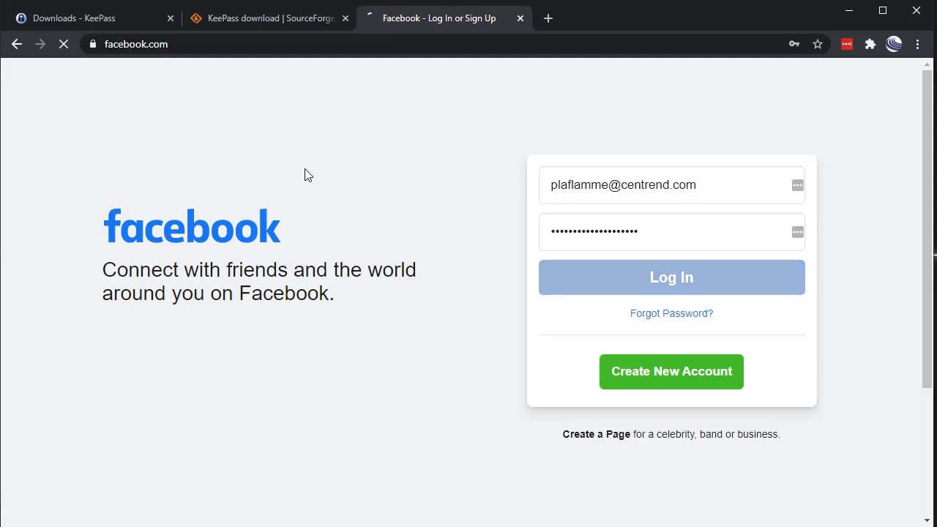